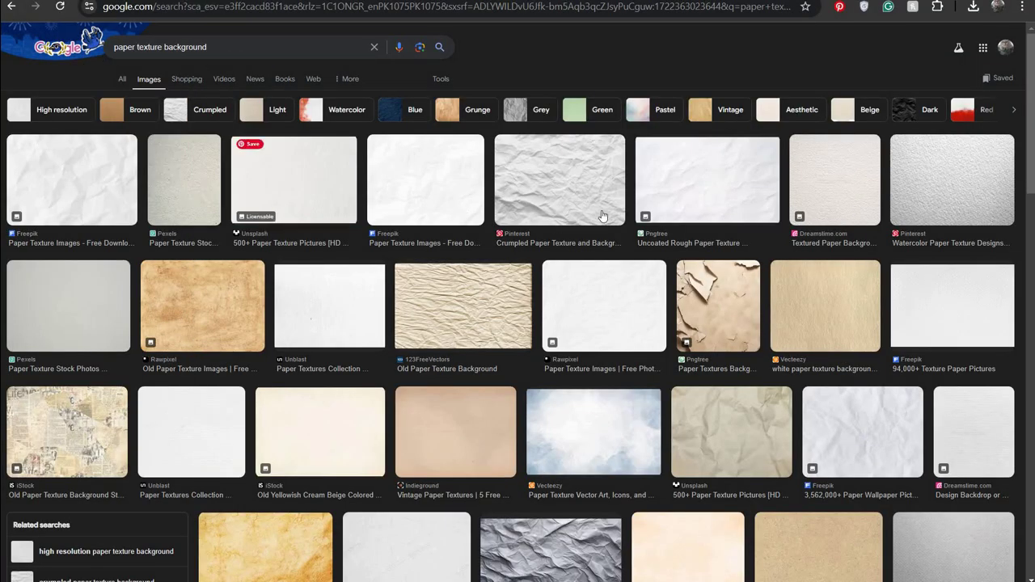
{"action": "scroll", "coordinate": [670, 115], "scroll_direction": "down", "scroll_amount": 2}
{"action": "scroll", "coordinate": [670, 116], "scroll_direction": "down", "scroll_amount": 4}
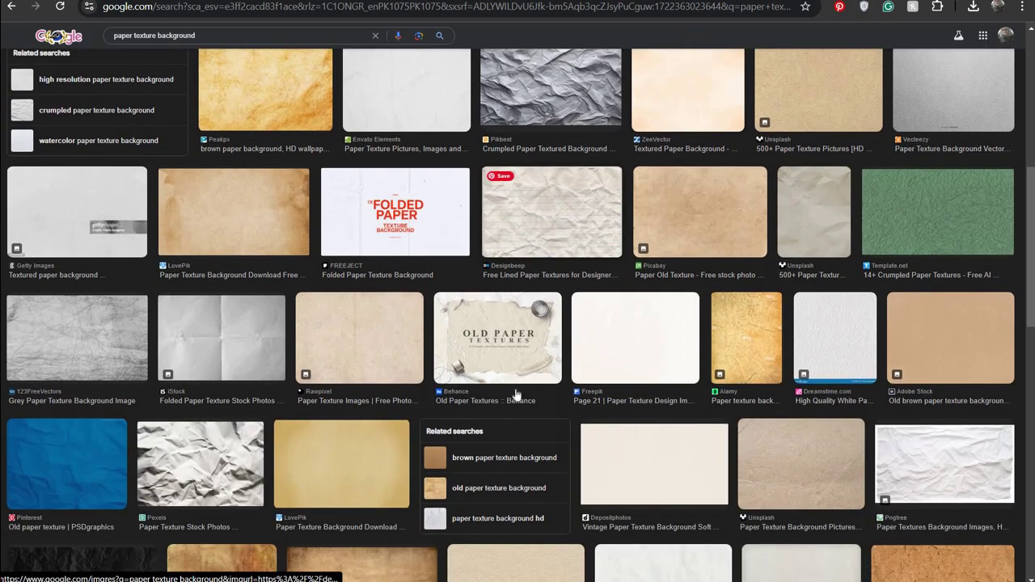
{"action": "scroll", "coordinate": [518, 324], "scroll_direction": "up", "scroll_amount": 6}
{"action": "left_click", "coordinate": [182, 193]}
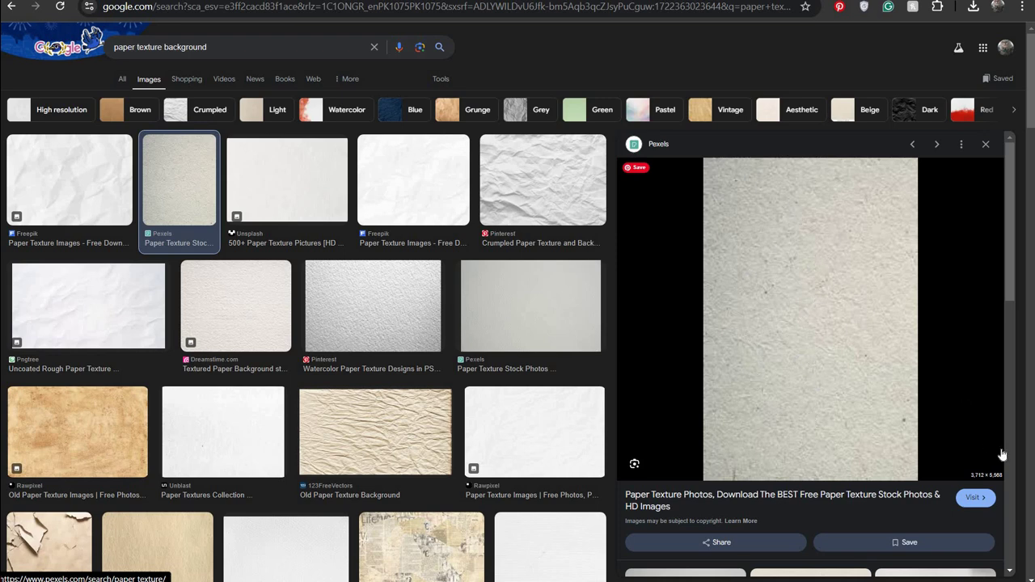
{"action": "scroll", "coordinate": [880, 501], "scroll_direction": "down", "scroll_amount": 2}
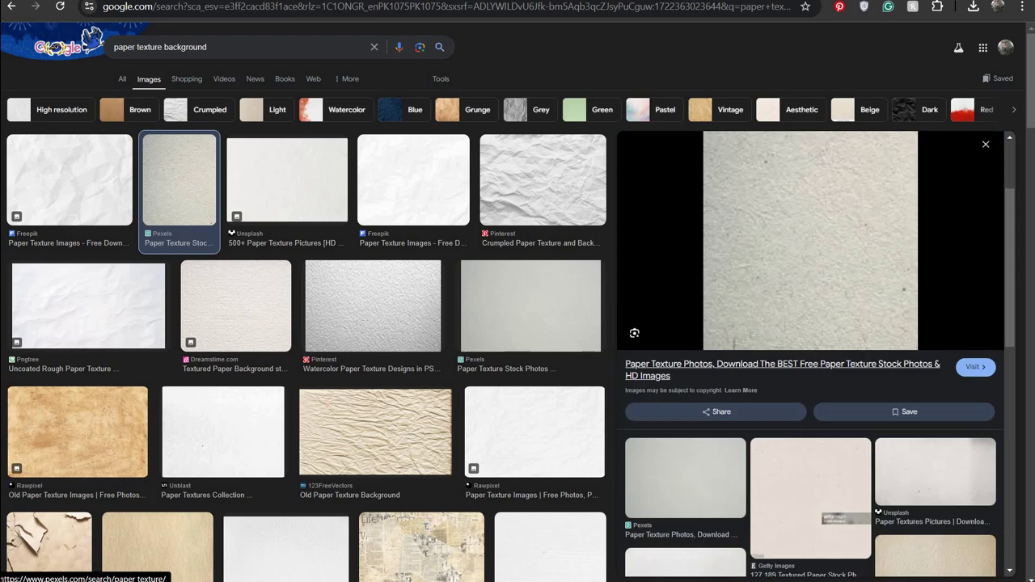
{"action": "scroll", "coordinate": [857, 404], "scroll_direction": "down", "scroll_amount": 3}
{"action": "scroll", "coordinate": [846, 323], "scroll_direction": "down", "scroll_amount": 3}
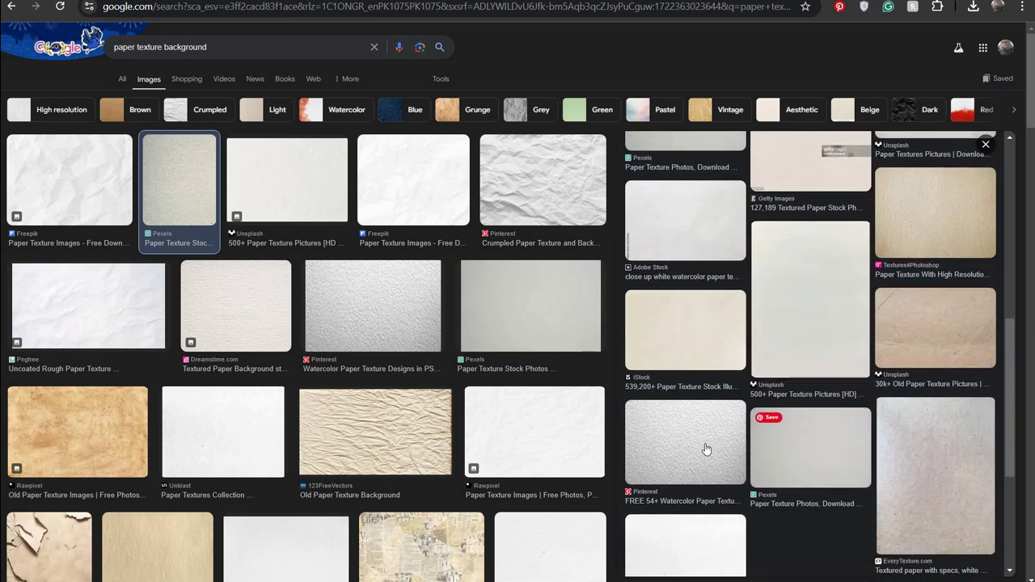
{"action": "left_click", "coordinate": [703, 445]}
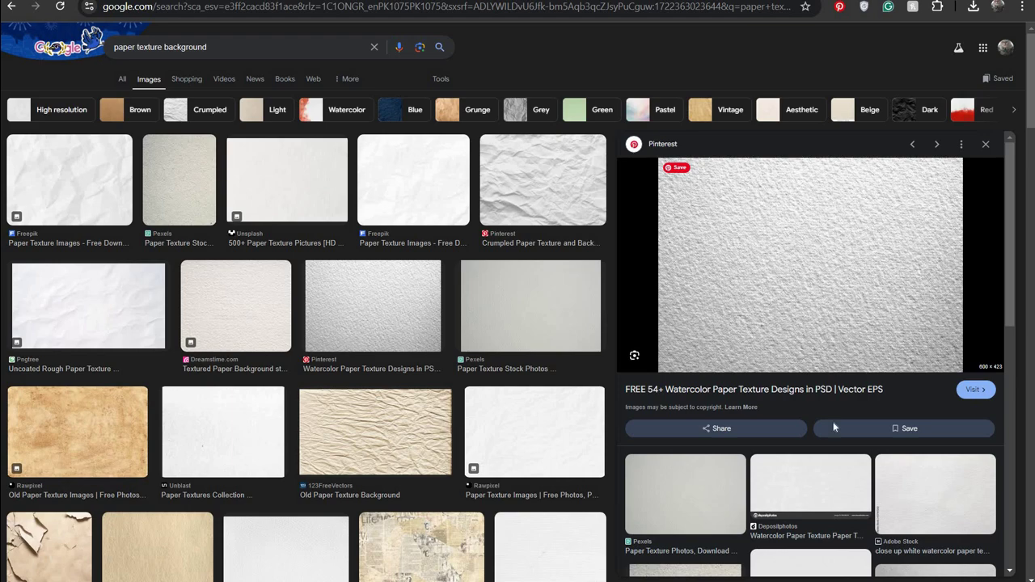
{"action": "scroll", "coordinate": [837, 421], "scroll_direction": "down", "scroll_amount": 2}
{"action": "scroll", "coordinate": [846, 340], "scroll_direction": "down", "scroll_amount": 2}
{"action": "scroll", "coordinate": [846, 324], "scroll_direction": "down", "scroll_amount": 1}
{"action": "scroll", "coordinate": [838, 216], "scroll_direction": "down", "scroll_amount": 1}
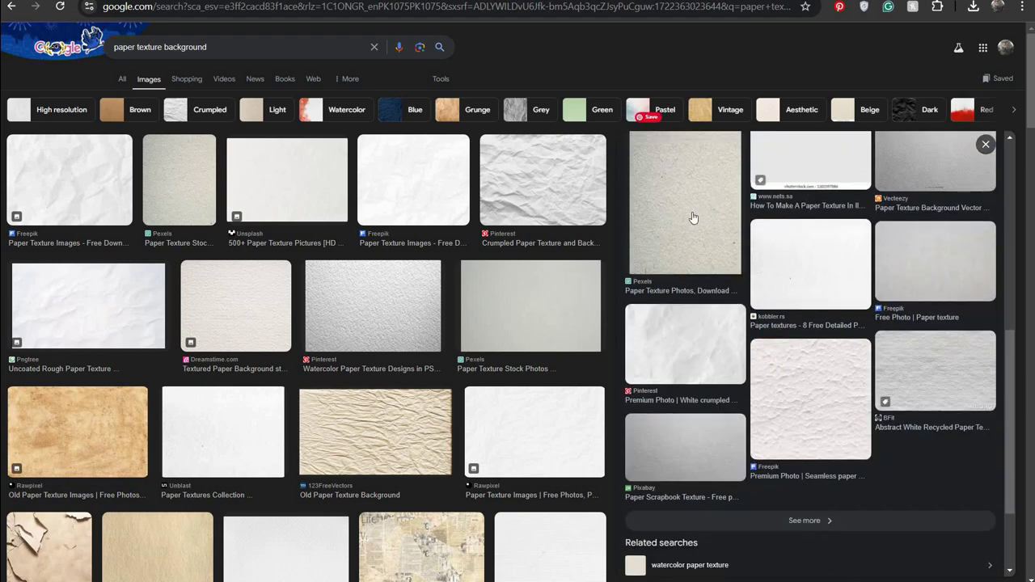
{"action": "left_click", "coordinate": [693, 218]}
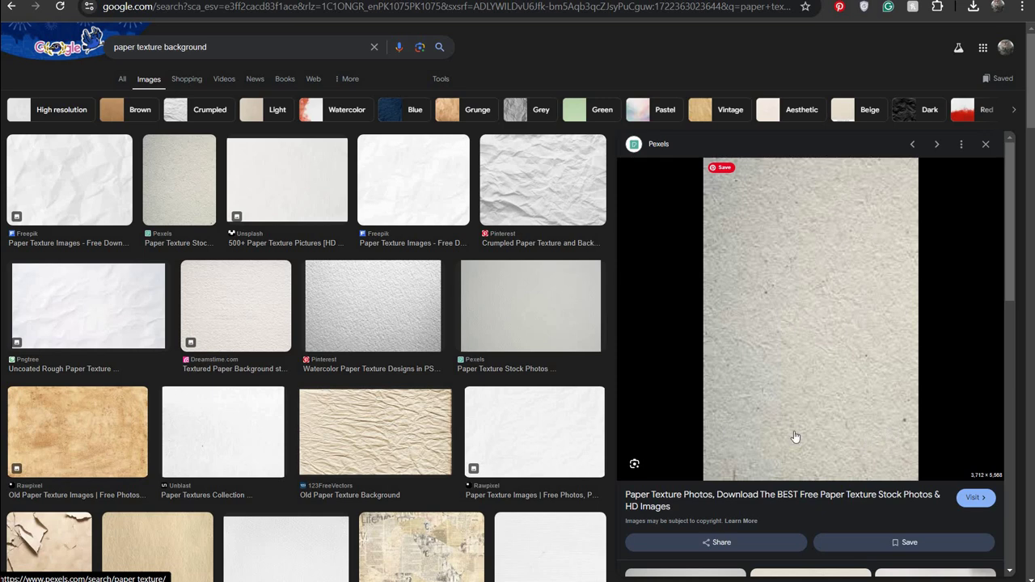
{"action": "scroll", "coordinate": [514, 279], "scroll_direction": "down", "scroll_amount": 3}
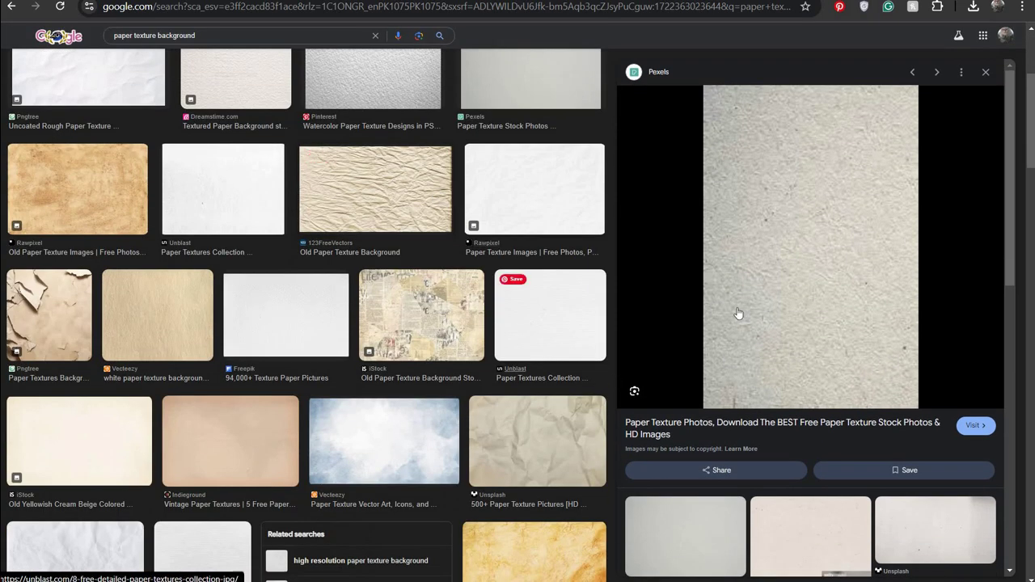
{"action": "left_click", "coordinate": [154, 319]}
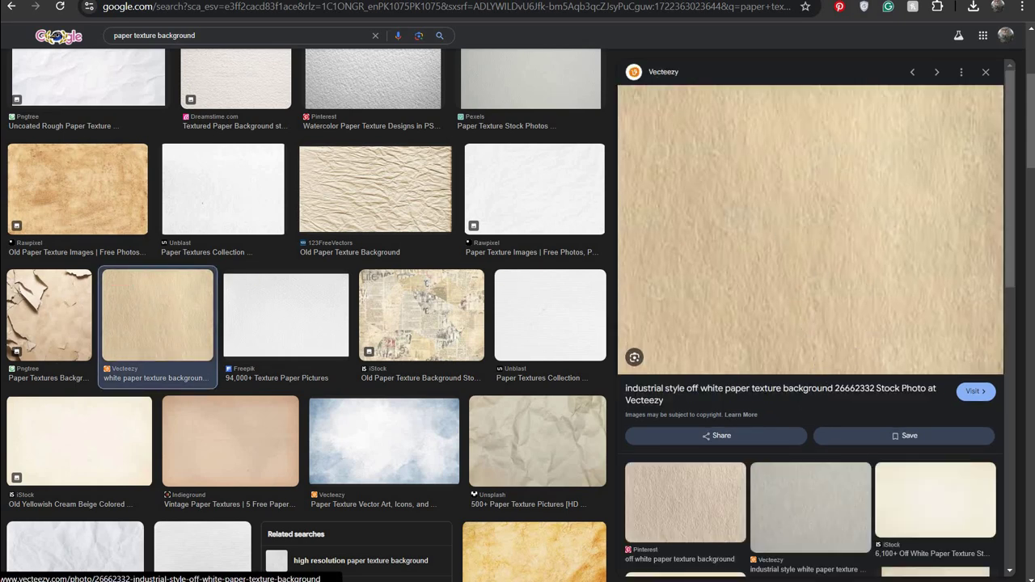
{"action": "scroll", "coordinate": [745, 188], "scroll_direction": "down", "scroll_amount": 3}
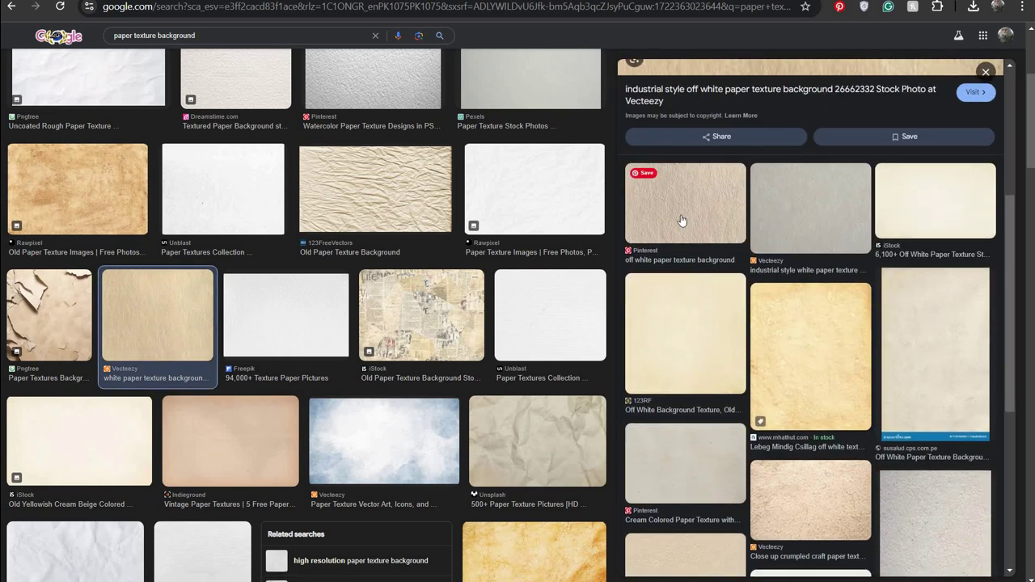
{"action": "left_click", "coordinate": [688, 231]}
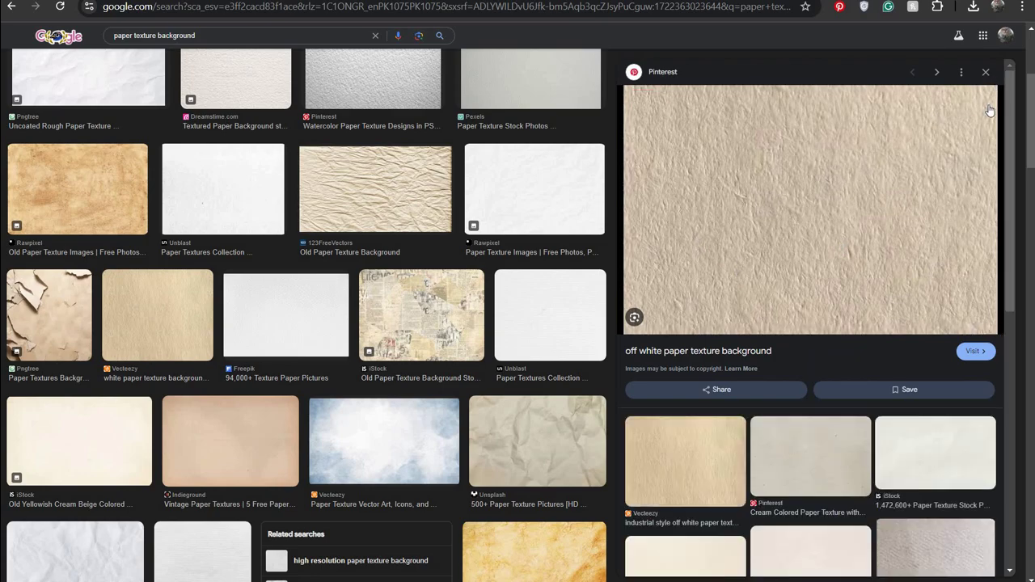
{"action": "left_click", "coordinate": [987, 72]}
{"action": "scroll", "coordinate": [736, 196], "scroll_direction": "down", "scroll_amount": 3}
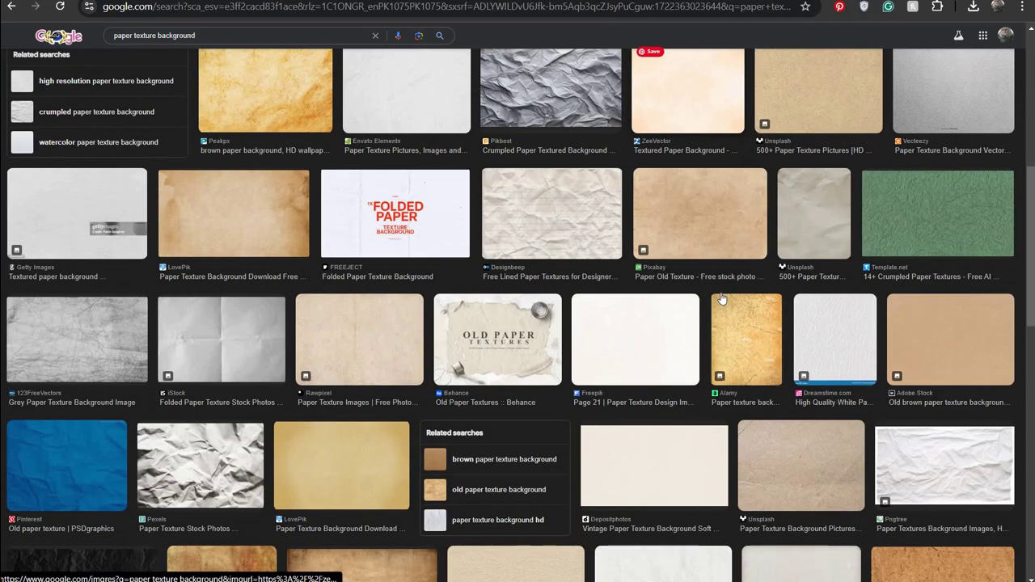
{"action": "scroll", "coordinate": [736, 196], "scroll_direction": "down", "scroll_amount": 3}
{"action": "scroll", "coordinate": [712, 214], "scroll_direction": "down", "scroll_amount": 2}
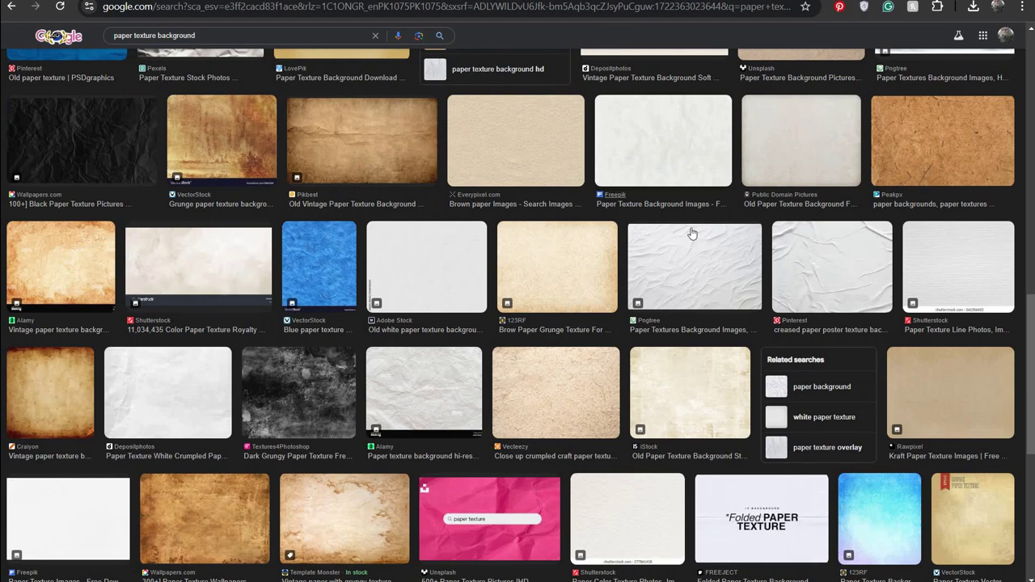
{"action": "scroll", "coordinate": [631, 236], "scroll_direction": "down", "scroll_amount": 2}
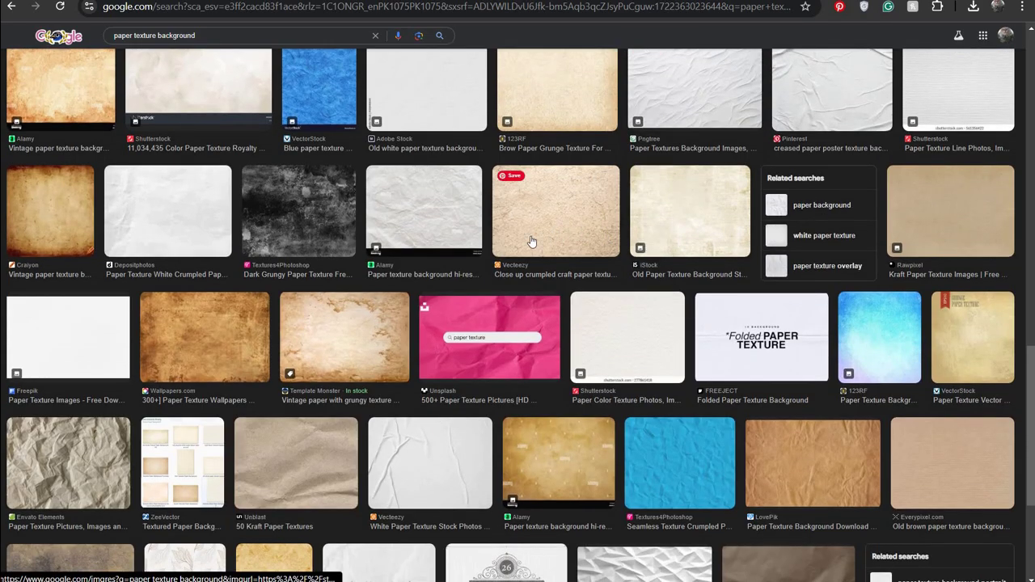
{"action": "scroll", "coordinate": [397, 272], "scroll_direction": "down", "scroll_amount": 2}
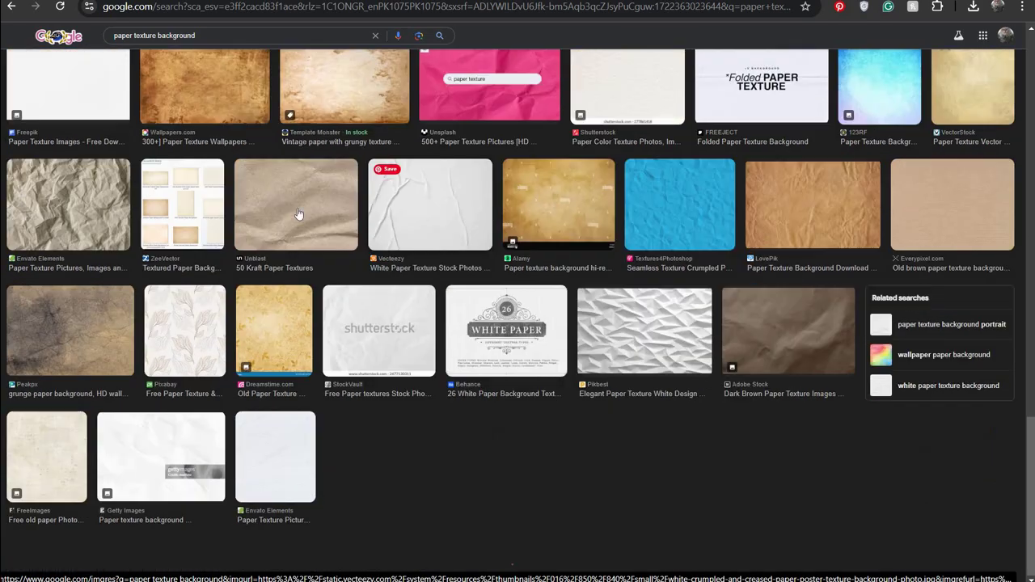
{"action": "scroll", "coordinate": [266, 413], "scroll_direction": "down", "scroll_amount": 1}
{"action": "scroll", "coordinate": [533, 243], "scroll_direction": "down", "scroll_amount": 3}
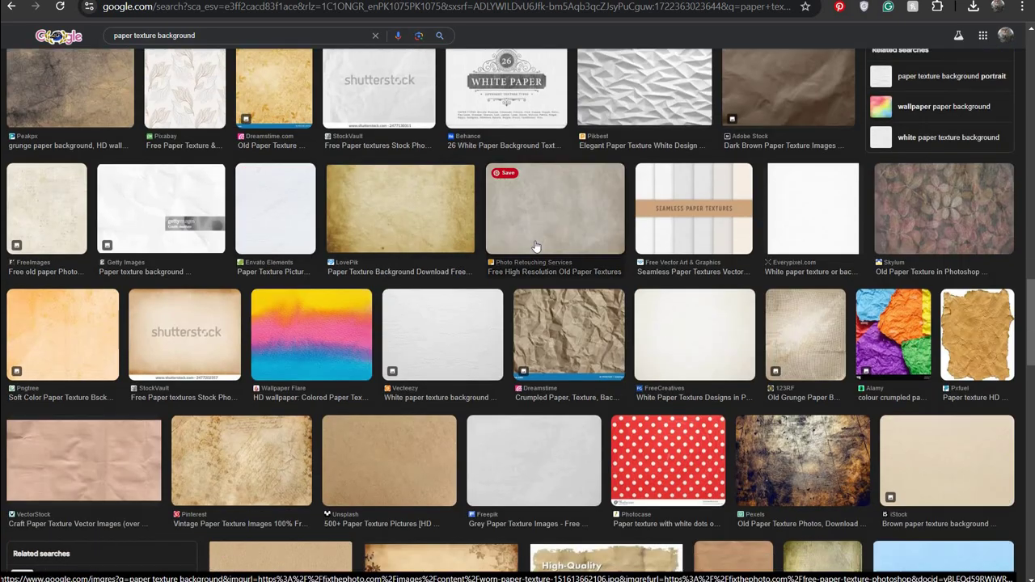
- Open the beige 'Free High Resolution Old Paper Textures' image in the Google Images preview panel
{"action": "left_click", "coordinate": [541, 204]}
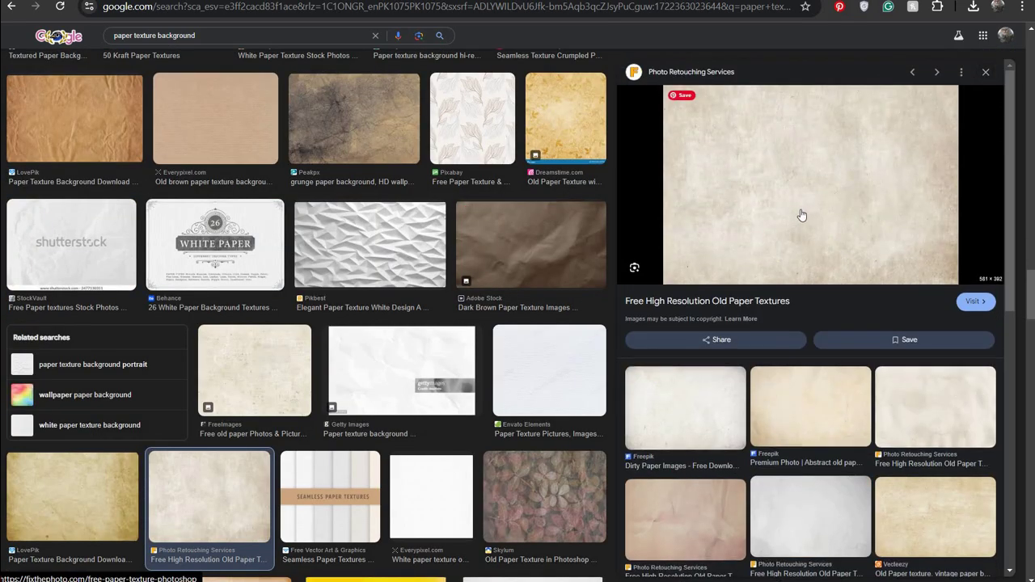
{"action": "mouse_move", "coordinate": [549, 372]}
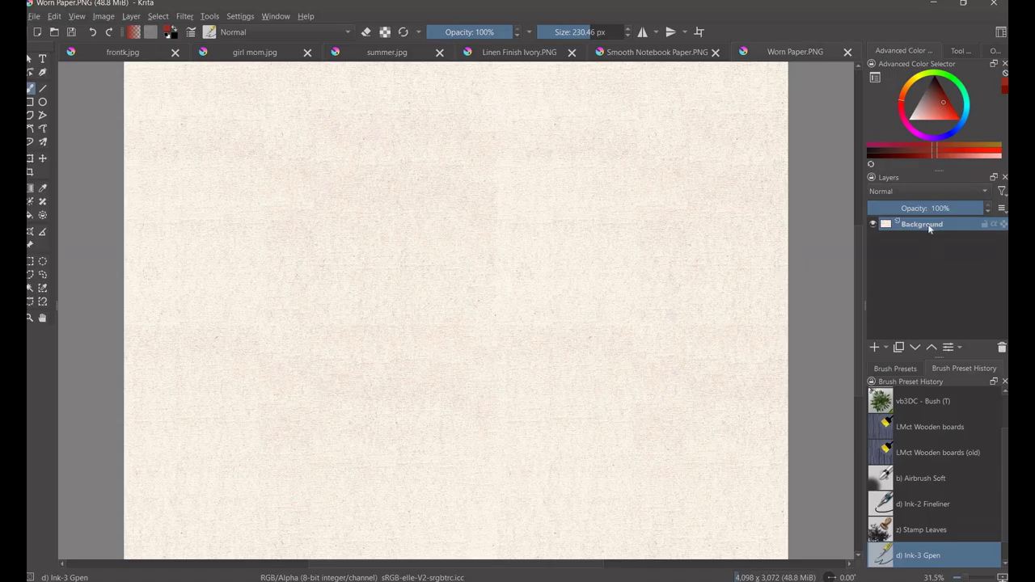
- Copy the paper texture layer and paste it as a new layer into frontk.jpg
{"action": "right_click", "coordinate": [929, 228]}
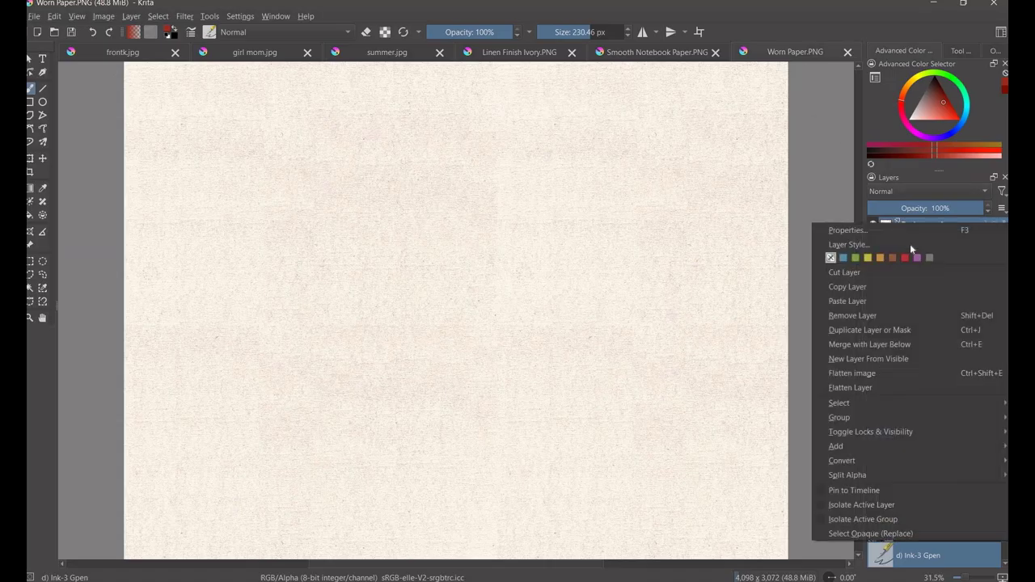
{"action": "left_click", "coordinate": [848, 287]}
{"action": "left_click", "coordinate": [150, 53]}
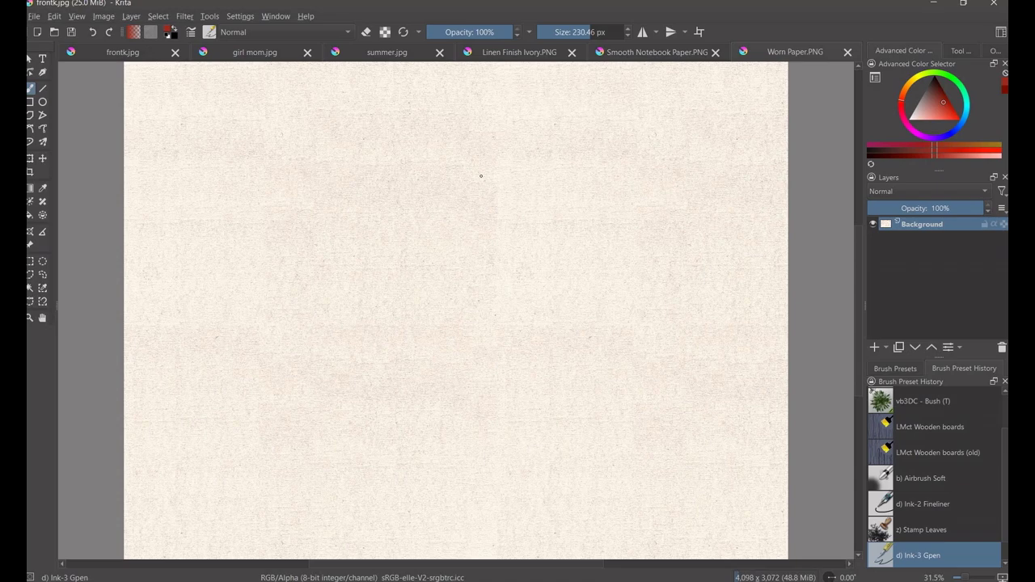
{"action": "right_click", "coordinate": [904, 231]}
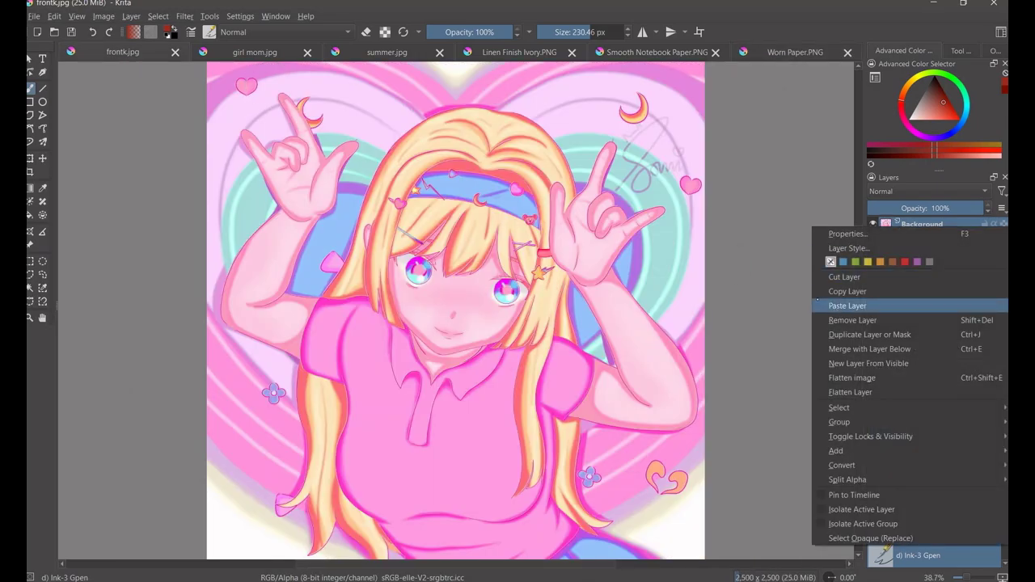
{"action": "left_click", "coordinate": [841, 308]}
- Blend the pasted texture in Overlay mode at about 27% opacity, checking it on and off
{"action": "left_click", "coordinate": [890, 191]}
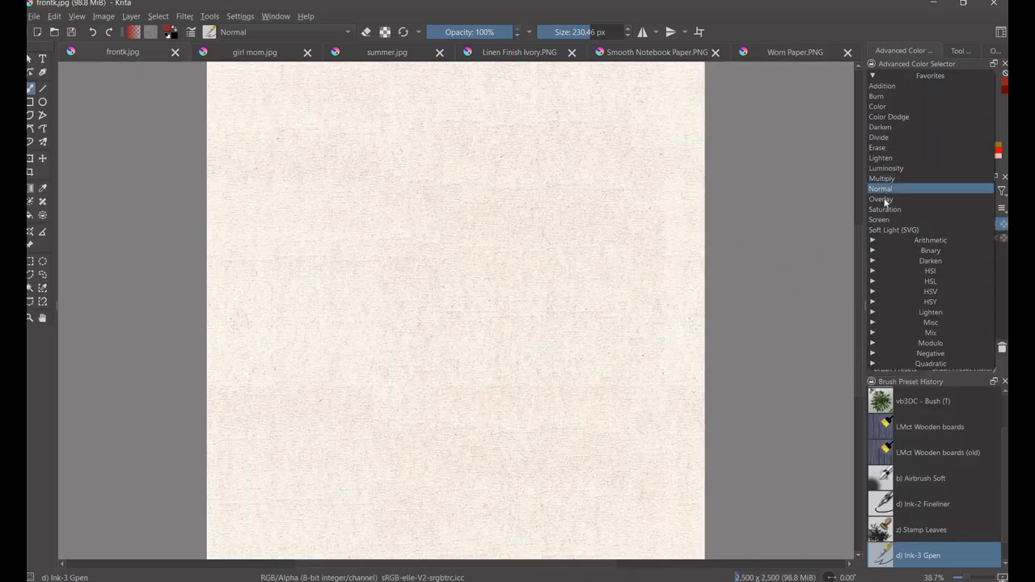
{"action": "left_click", "coordinate": [883, 197]}
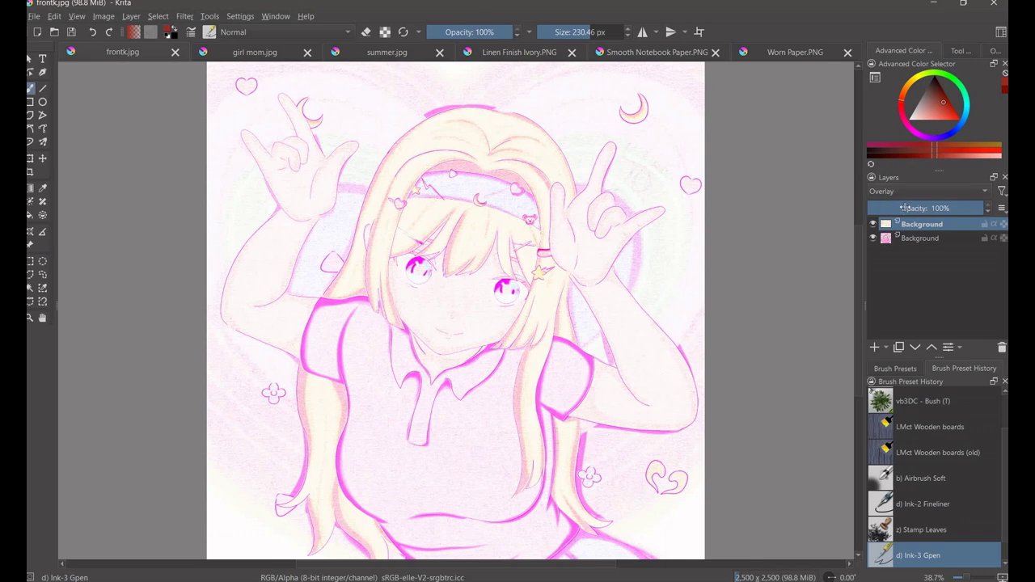
{"action": "left_click_drag", "start_coordinate": [904, 208], "coordinate": [887, 208]}
{"action": "scroll", "coordinate": [406, 260], "scroll_direction": "up", "scroll_amount": 2}
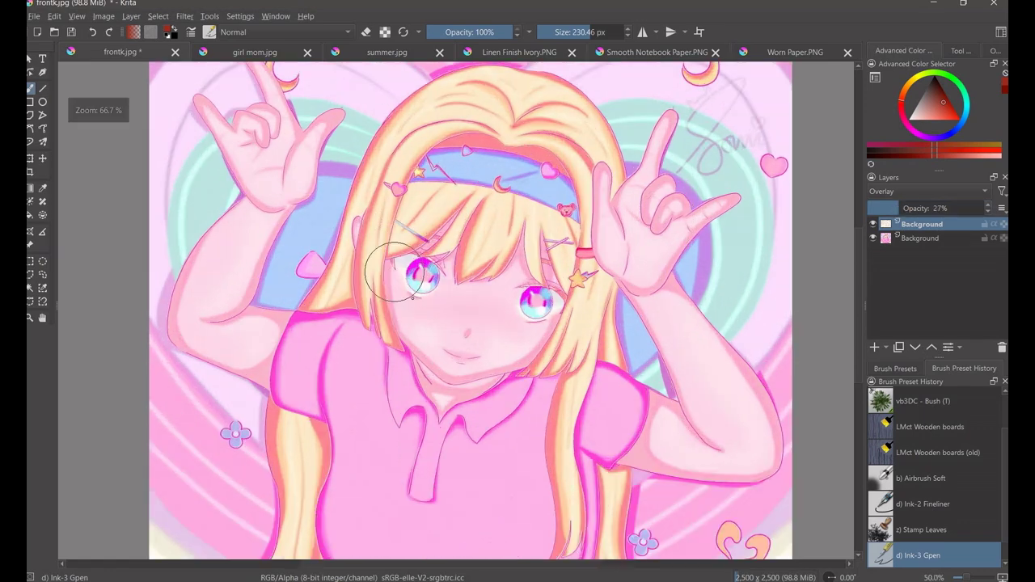
{"action": "scroll", "coordinate": [407, 260], "scroll_direction": "up", "scroll_amount": 3}
{"action": "scroll", "coordinate": [491, 177], "scroll_direction": "up", "scroll_amount": 1}
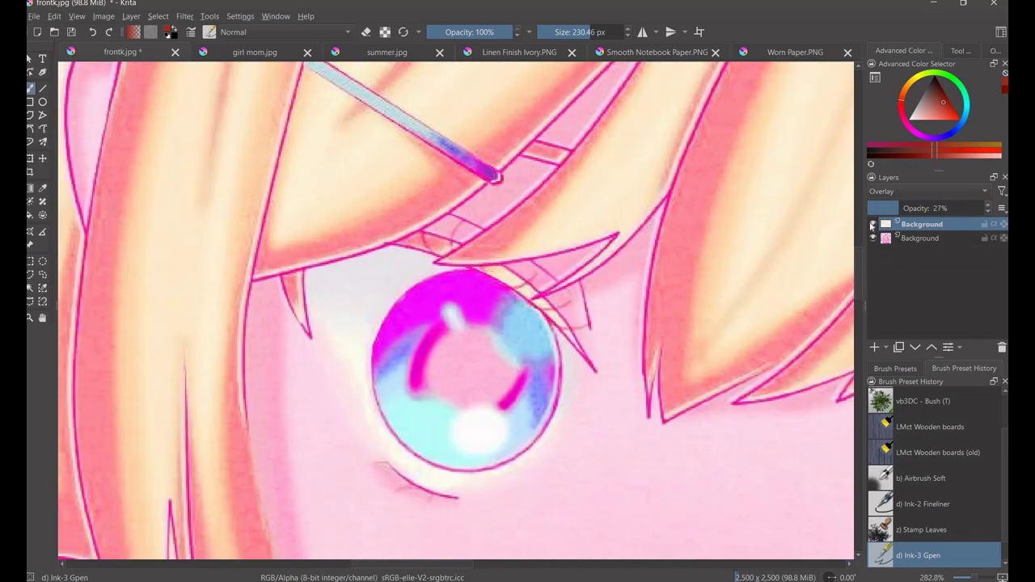
{"action": "left_click", "coordinate": [874, 225]}
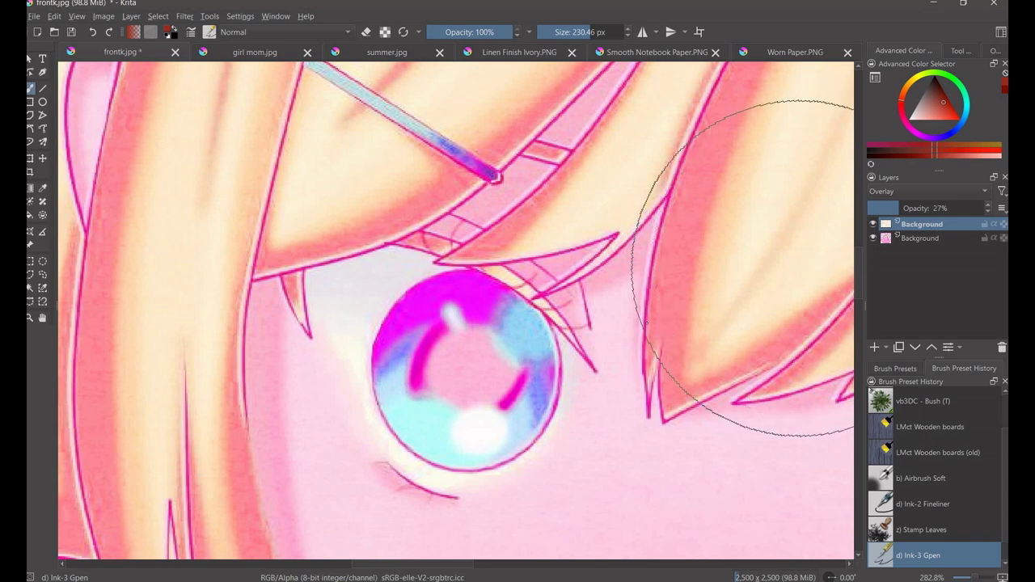
{"action": "scroll", "coordinate": [667, 324], "scroll_direction": "down", "scroll_amount": 5}
{"action": "scroll", "coordinate": [667, 323], "scroll_direction": "down", "scroll_amount": 1}
{"action": "scroll", "coordinate": [667, 323], "scroll_direction": "down", "scroll_amount": 1}
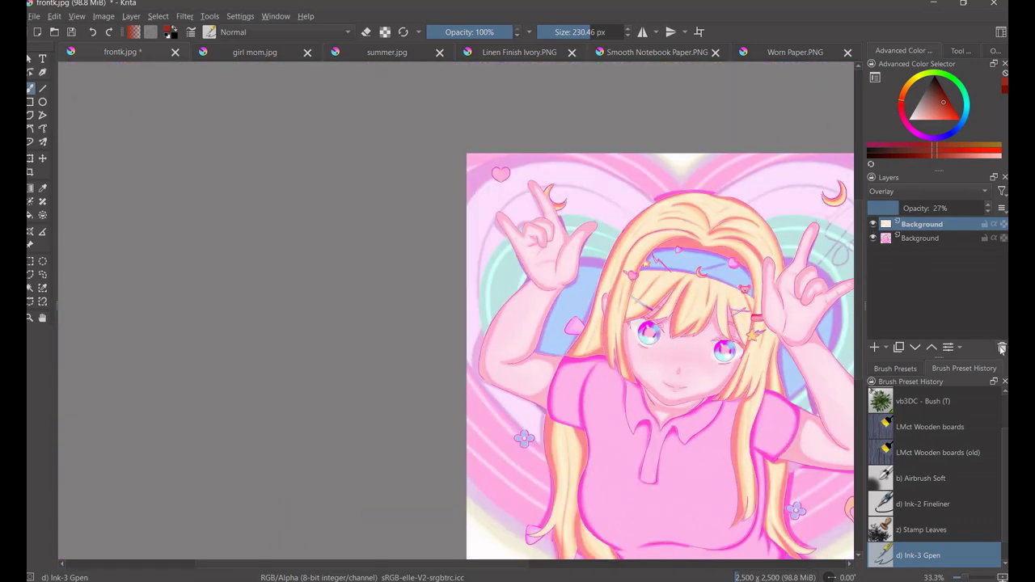
- Paste the paper texture as a new layer into girl mom.jpg
{"action": "left_click", "coordinate": [275, 53]}
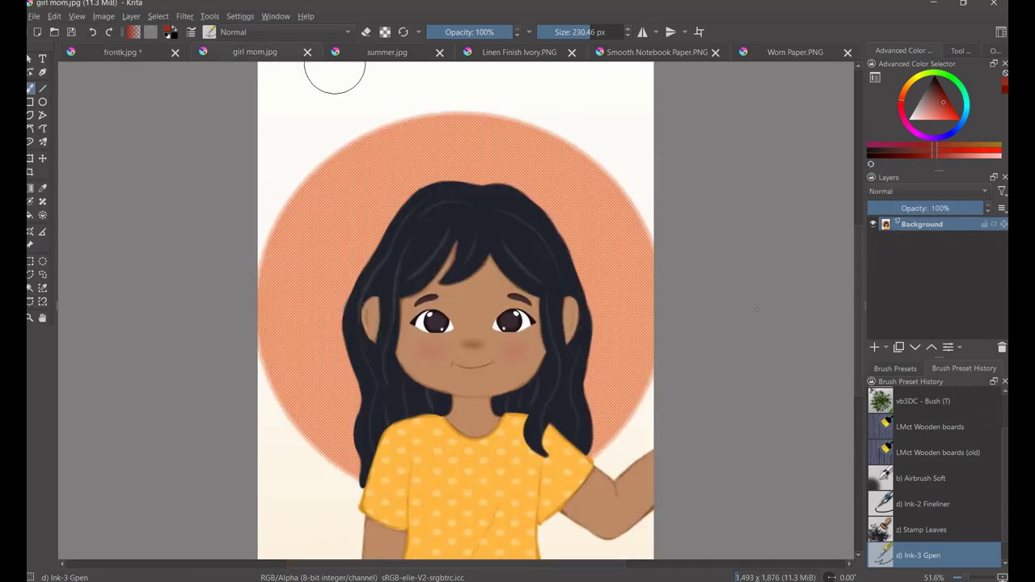
{"action": "right_click", "coordinate": [936, 228]}
{"action": "left_click", "coordinate": [864, 306]}
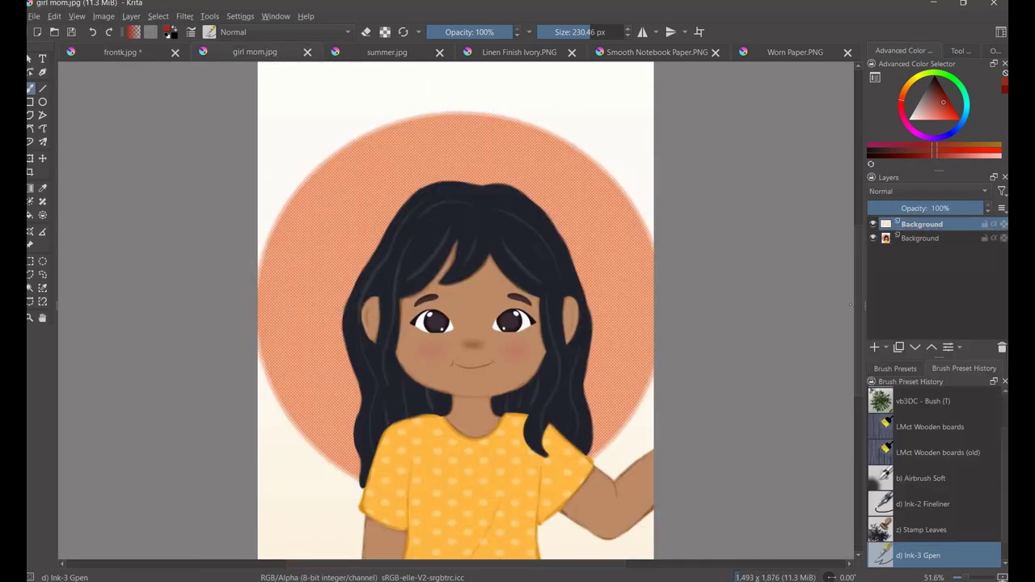
- Set the girl mom texture layer to Overlay blending at 29% opacity
{"action": "left_click", "coordinate": [886, 192]}
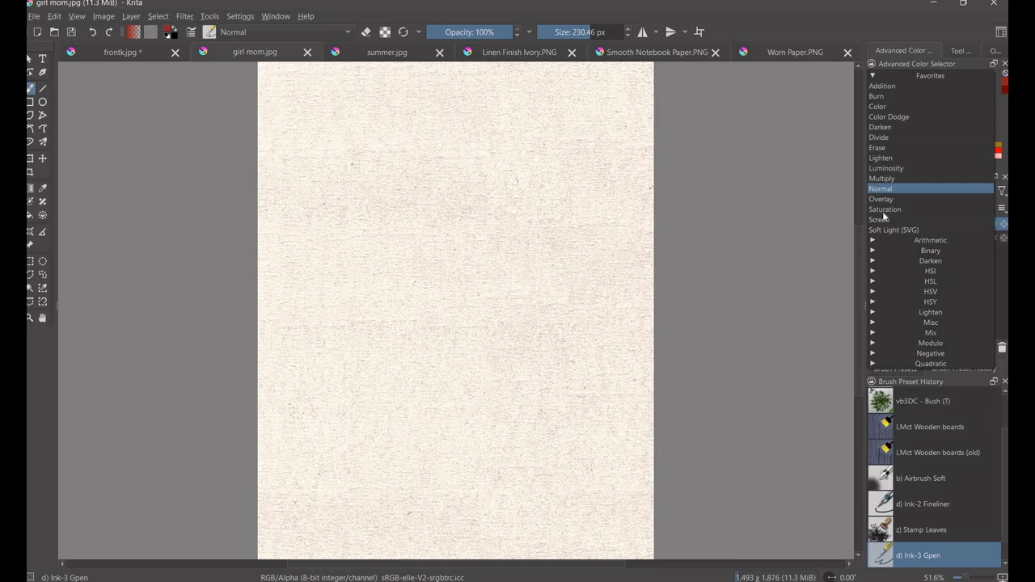
{"action": "left_click", "coordinate": [881, 199]}
{"action": "left_click_drag", "start_coordinate": [914, 209], "coordinate": [892, 209]}
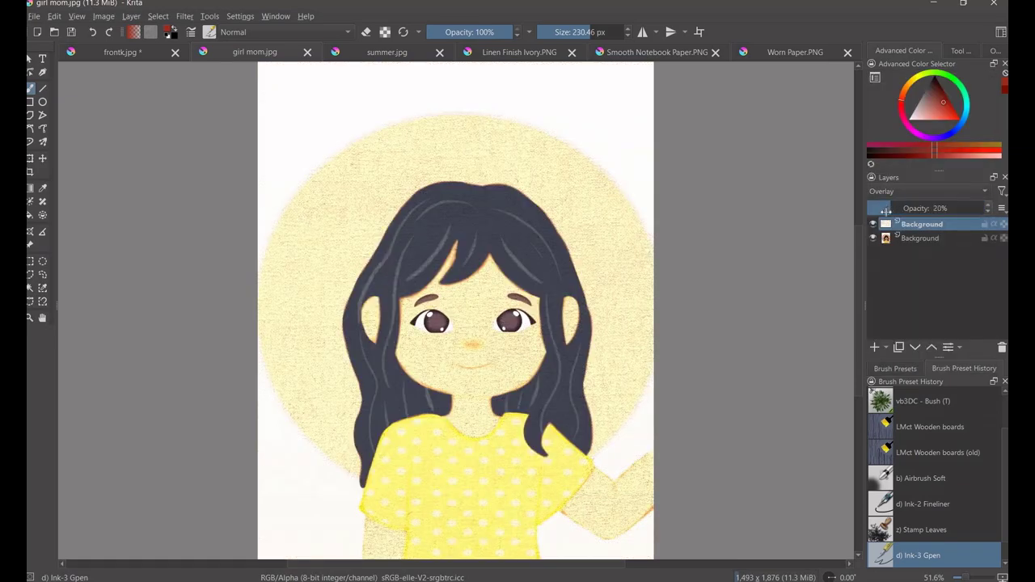
{"action": "scroll", "coordinate": [313, 381], "scroll_direction": "up", "scroll_amount": 4}
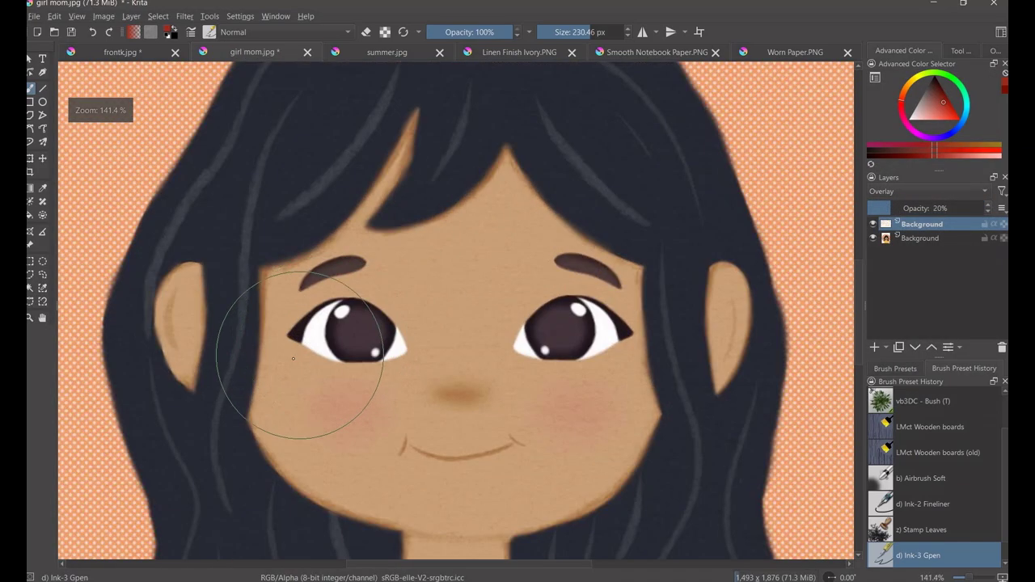
{"action": "scroll", "coordinate": [303, 376], "scroll_direction": "down", "scroll_amount": 4}
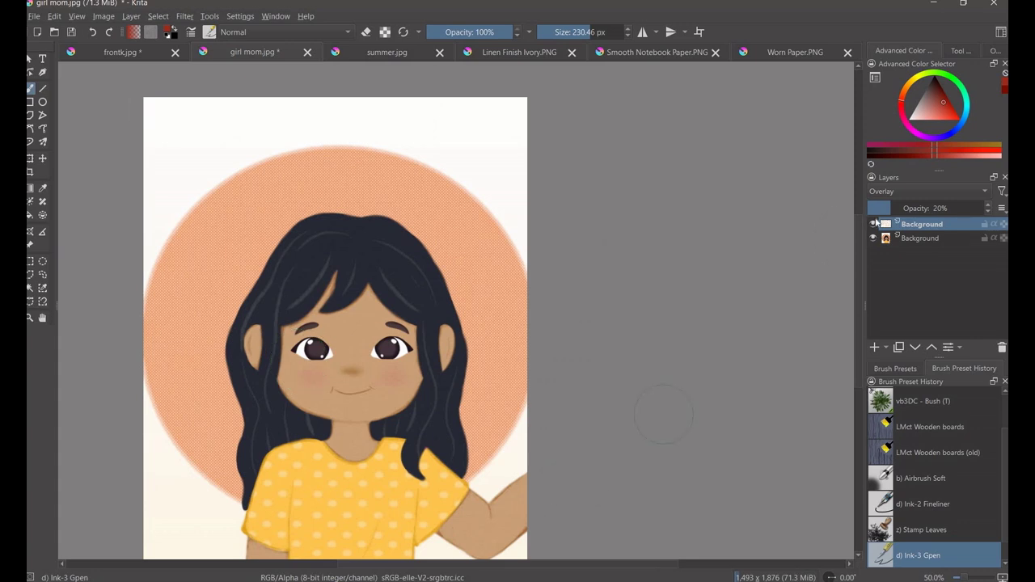
{"action": "left_click", "coordinate": [903, 207]}
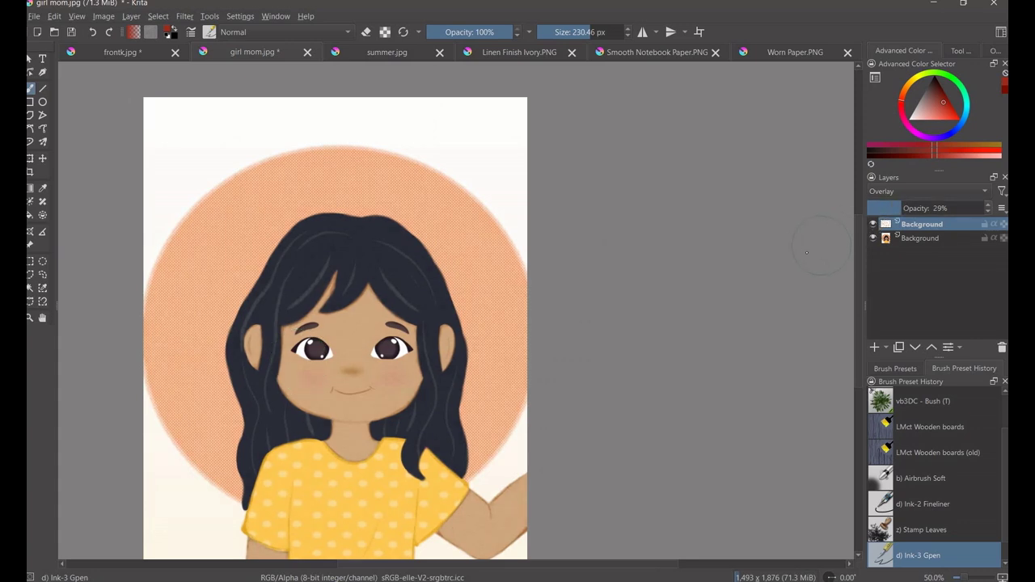
- Paste the paper texture as a new layer into summer.jpg
{"action": "left_click", "coordinate": [368, 51]}
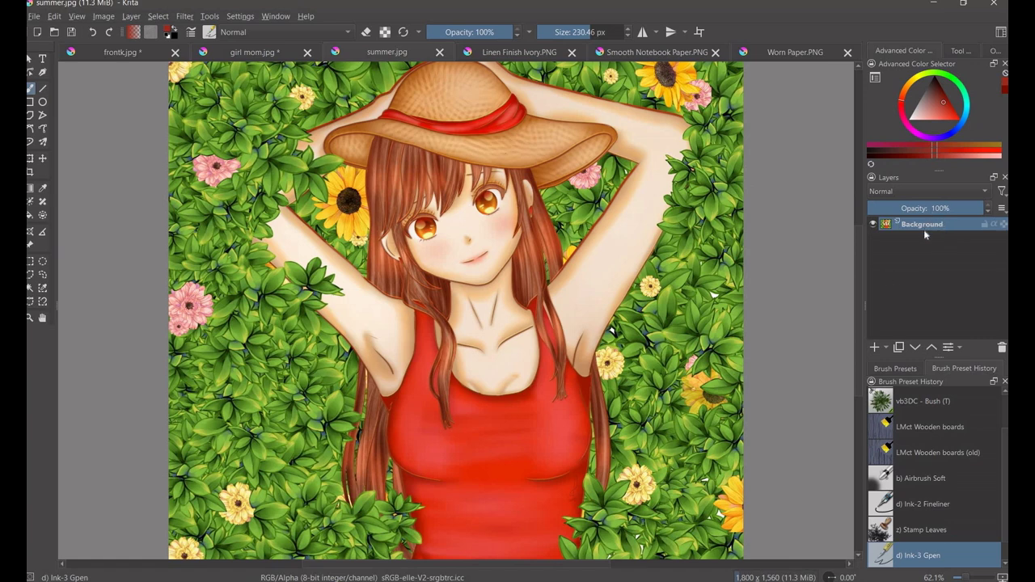
{"action": "right_click", "coordinate": [925, 225]}
{"action": "left_click", "coordinate": [847, 310]}
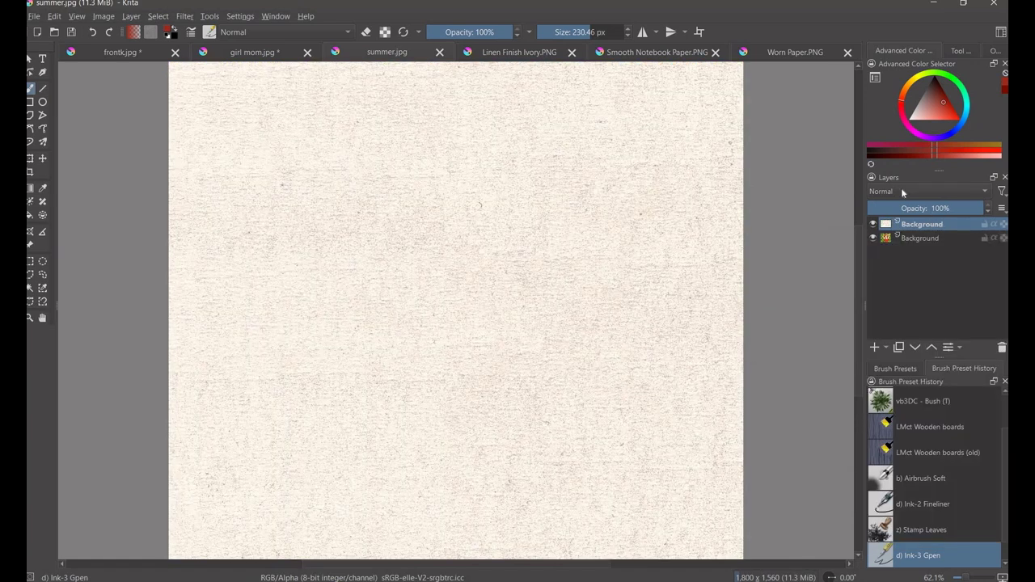
- Set the summer texture layer to Overlay at 21% opacity and compare it on and off
{"action": "left_click", "coordinate": [901, 190]}
{"action": "left_click", "coordinate": [881, 199]}
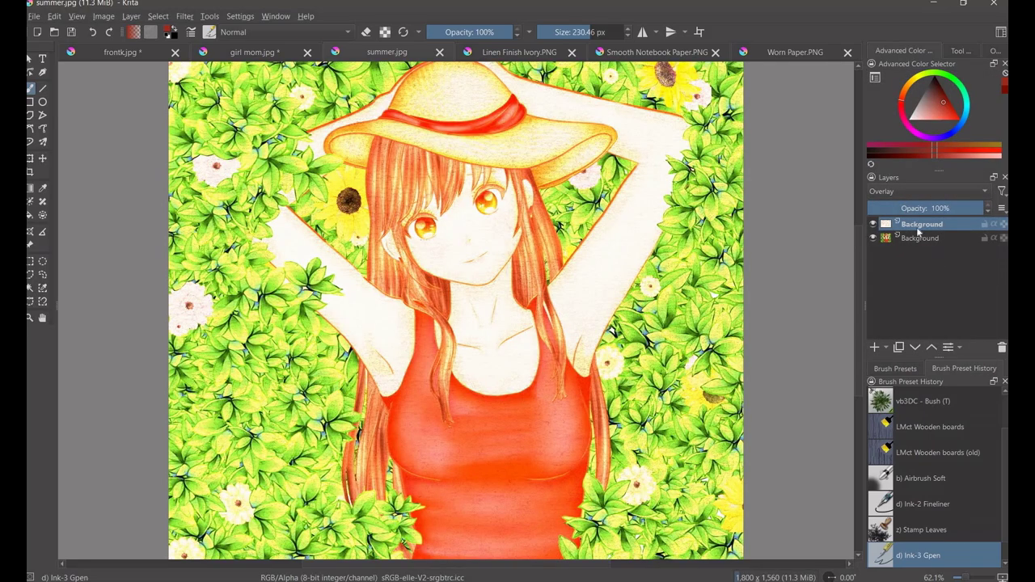
{"action": "left_click_drag", "start_coordinate": [898, 208], "coordinate": [882, 207]}
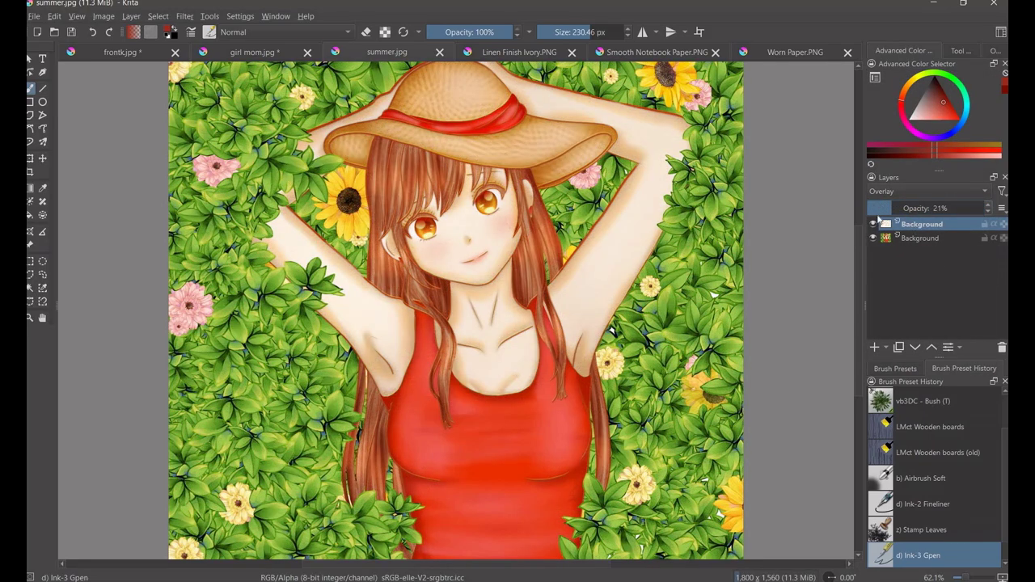
{"action": "left_click", "coordinate": [873, 224]}
{"action": "scroll", "coordinate": [779, 266], "scroll_direction": "up", "scroll_amount": 3}
{"action": "scroll", "coordinate": [559, 259], "scroll_direction": "up", "scroll_amount": 3}
{"action": "scroll", "coordinate": [574, 303], "scroll_direction": "down", "scroll_amount": 1}
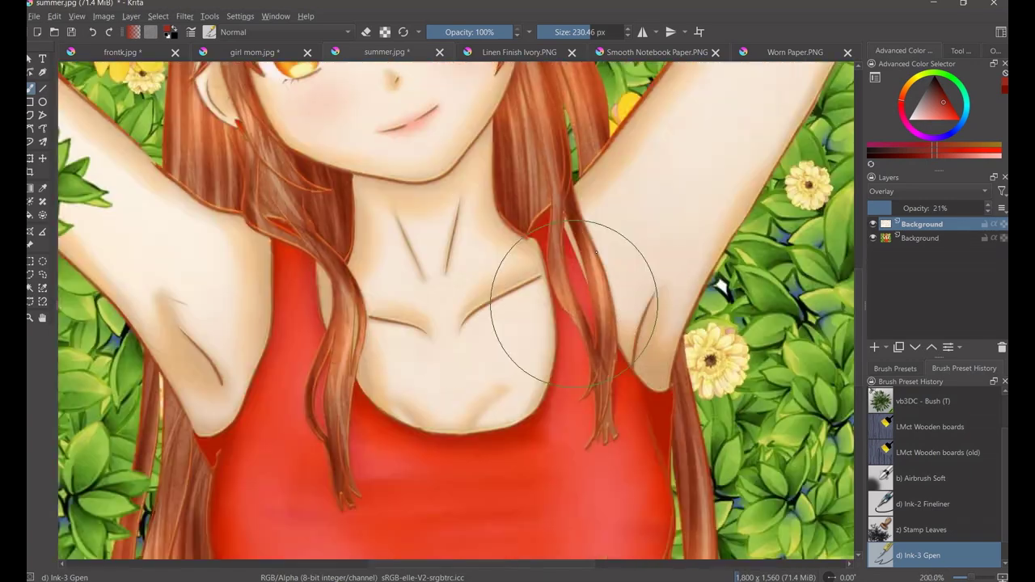
{"action": "scroll", "coordinate": [574, 304], "scroll_direction": "down", "scroll_amount": 3}
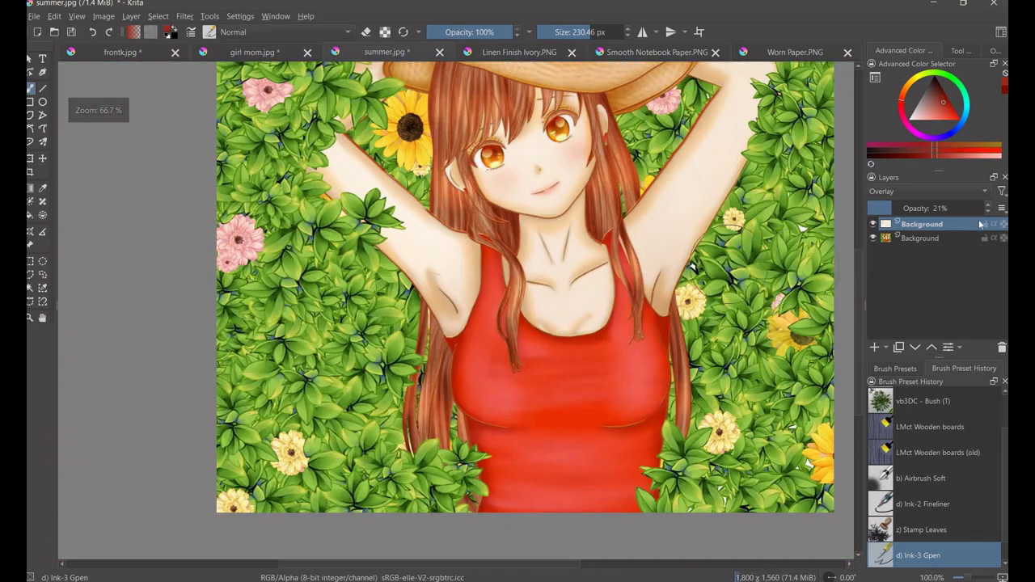
- Remove the summer paper overlay layer and close the Worn Paper texture document
{"action": "left_click", "coordinate": [1002, 348]}
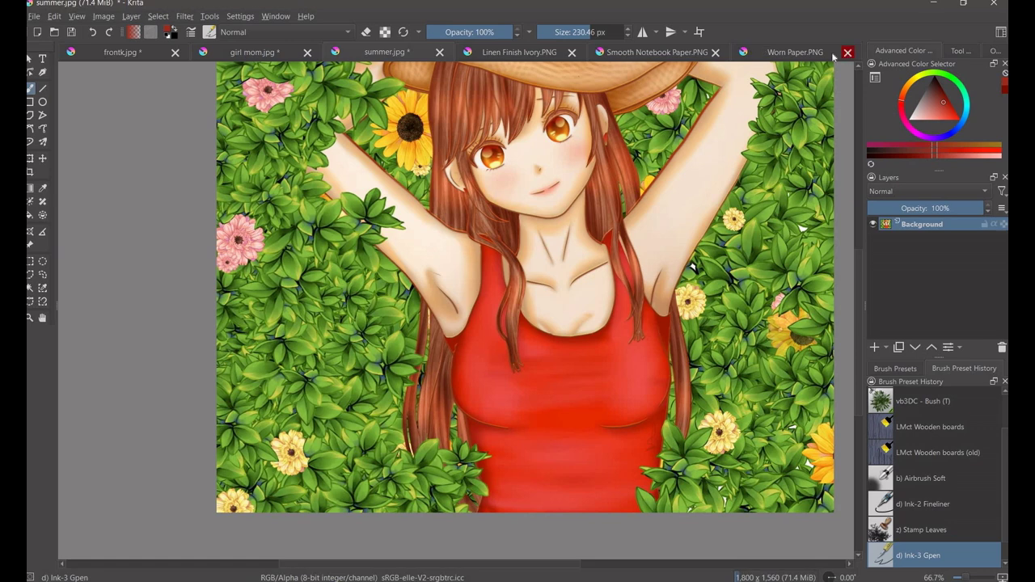
{"action": "left_click", "coordinate": [846, 53]}
{"action": "left_click", "coordinate": [641, 52]}
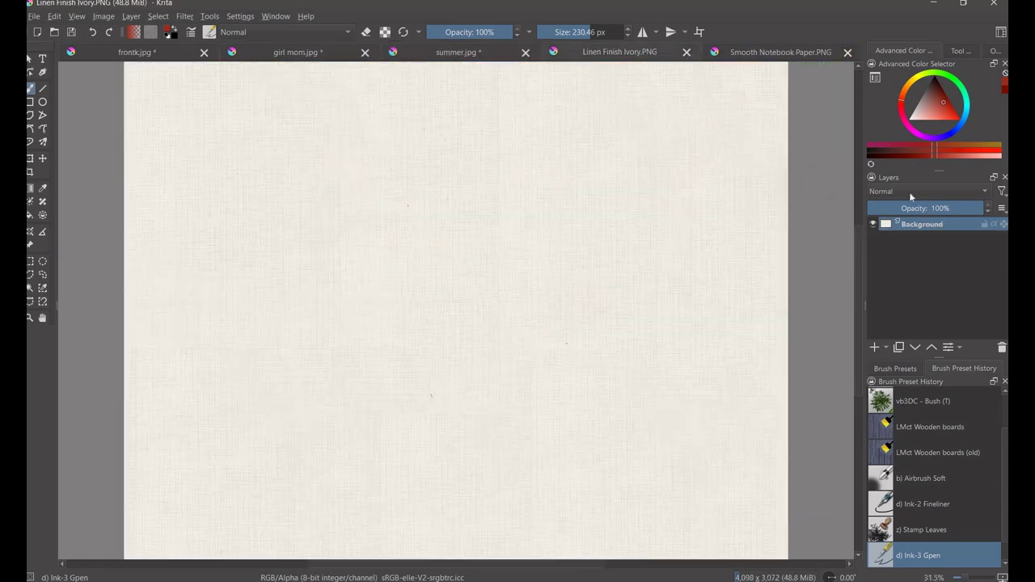
{"action": "left_click", "coordinate": [815, 53]}
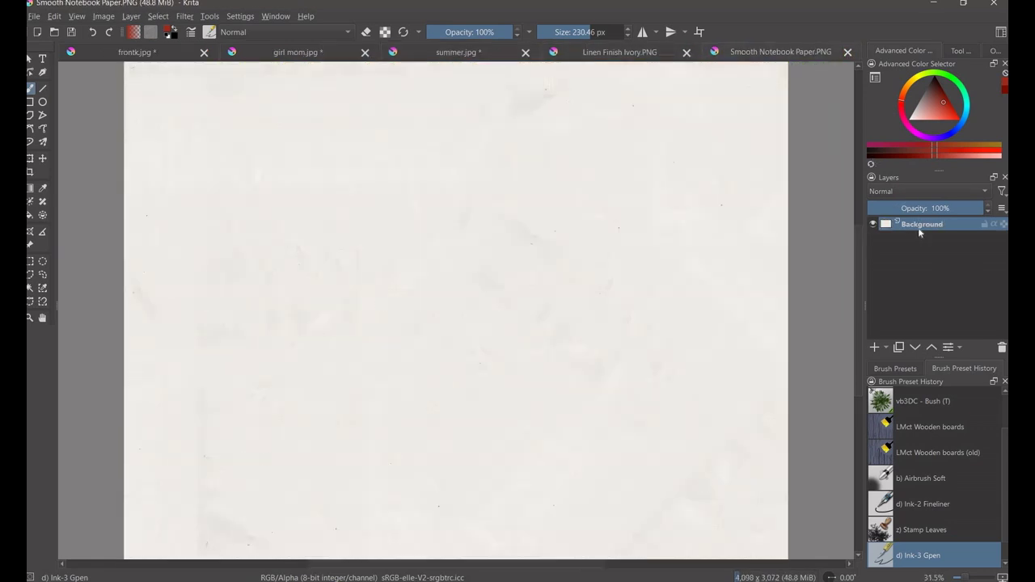
{"action": "left_click", "coordinate": [439, 57]}
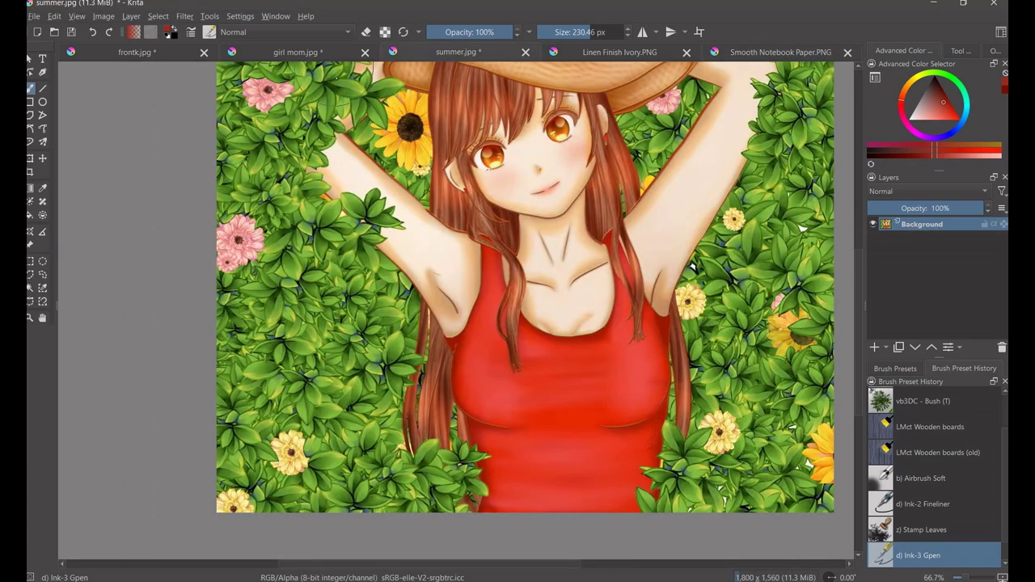
- Duplicate the summer Background layer and apply the Random Noise filter to the copy
{"action": "right_click", "coordinate": [902, 240]}
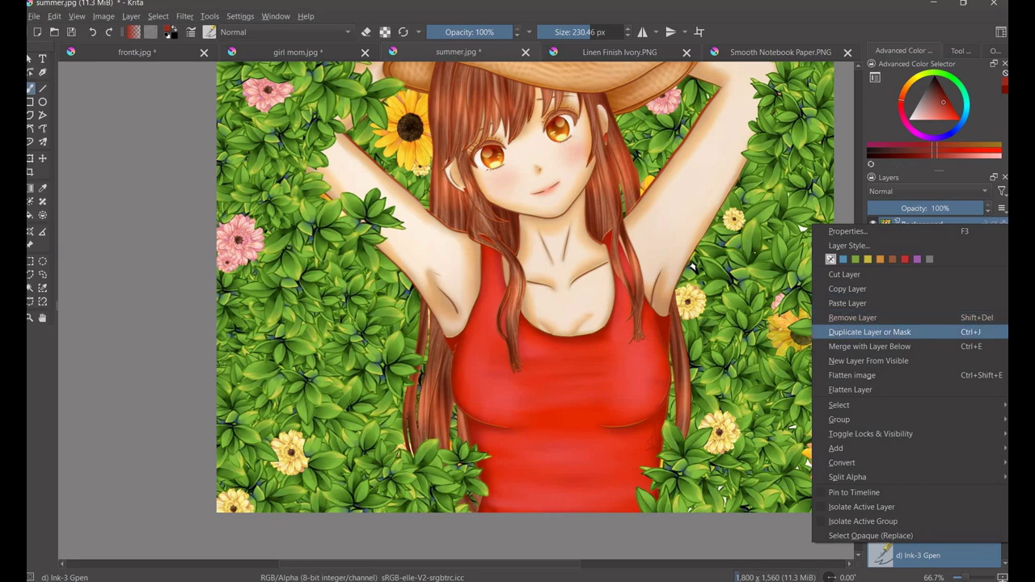
{"action": "left_click", "coordinate": [858, 332]}
{"action": "left_click", "coordinate": [186, 16]}
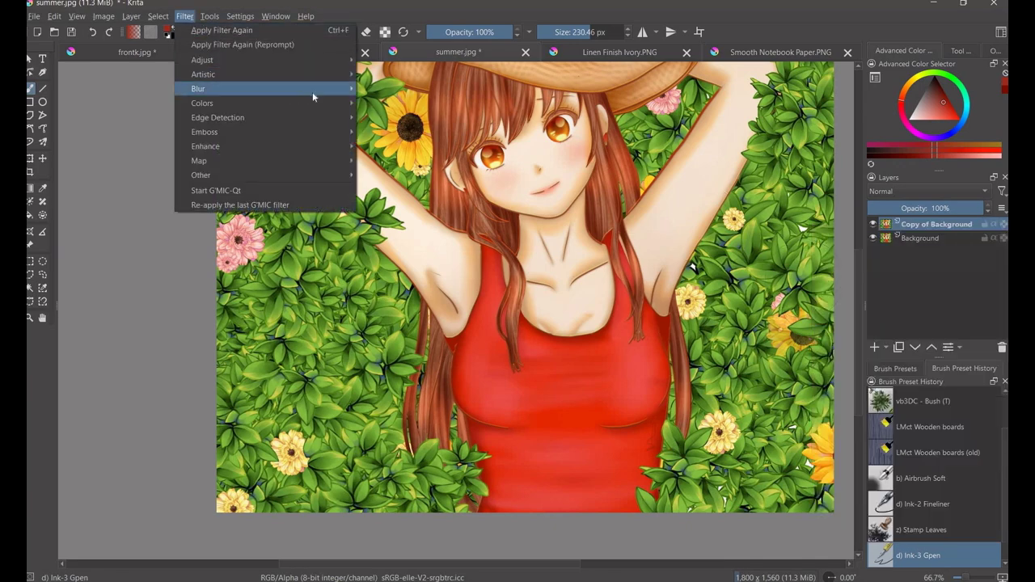
{"action": "mouse_move", "coordinate": [243, 175]}
{"action": "left_click", "coordinate": [384, 177]}
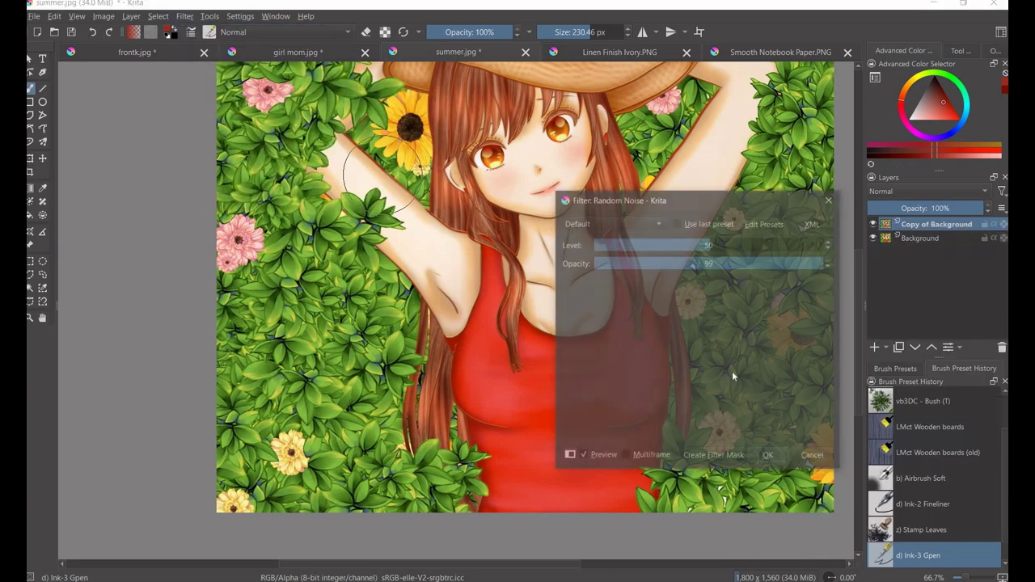
{"action": "left_click", "coordinate": [770, 457]}
- Fade the noise copy to about 16% opacity, compare it, then return to girl mom.jpg
{"action": "left_click_drag", "start_coordinate": [889, 209], "coordinate": [903, 213]}
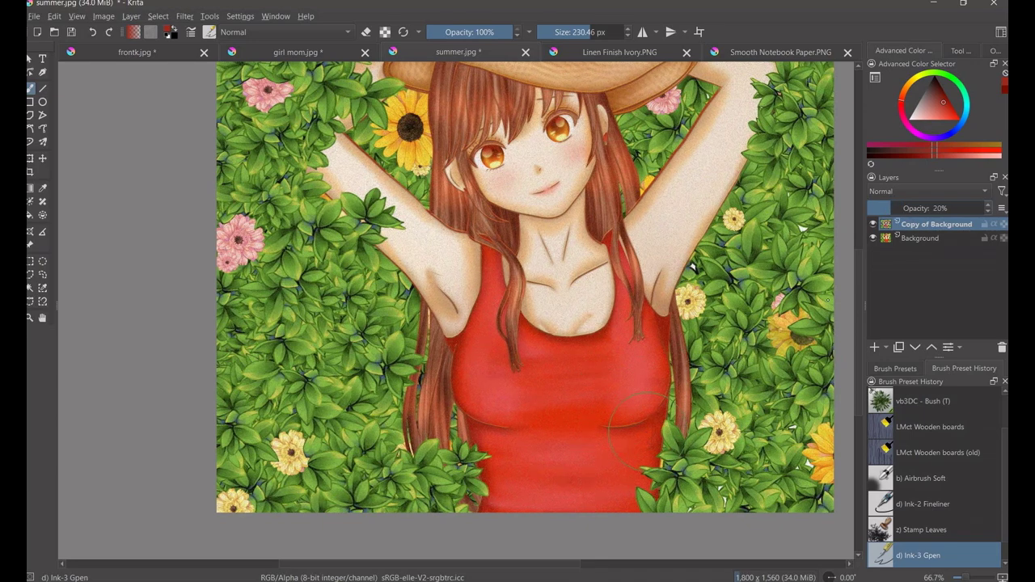
{"action": "left_click", "coordinate": [874, 224]}
{"action": "left_click", "coordinate": [873, 224]}
{"action": "left_click", "coordinate": [337, 52]}
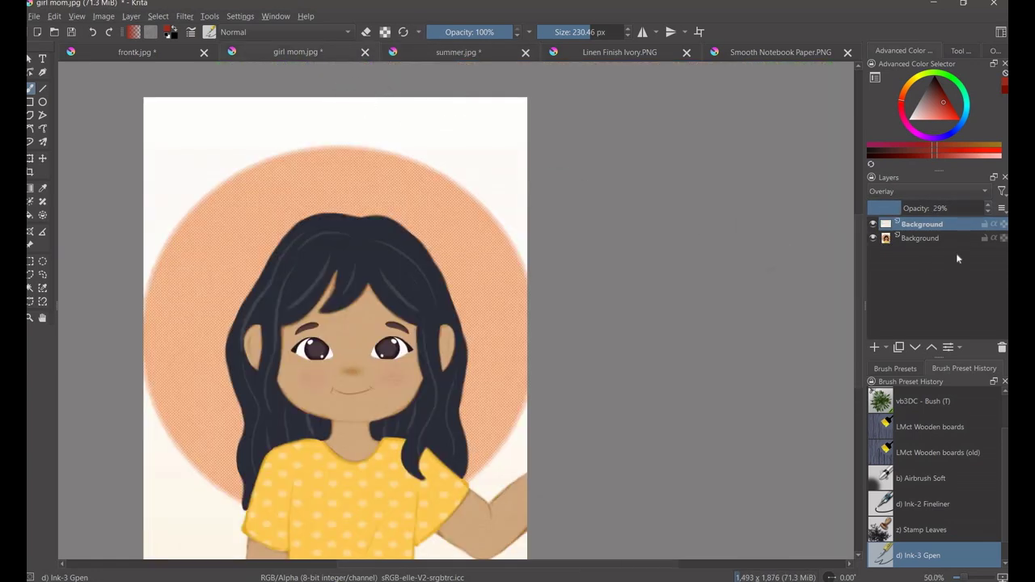
- Delete girl mom's overlay texture layer, then add a grey-filled paint layer to frontk.jpg
{"action": "left_click", "coordinate": [1003, 347]}
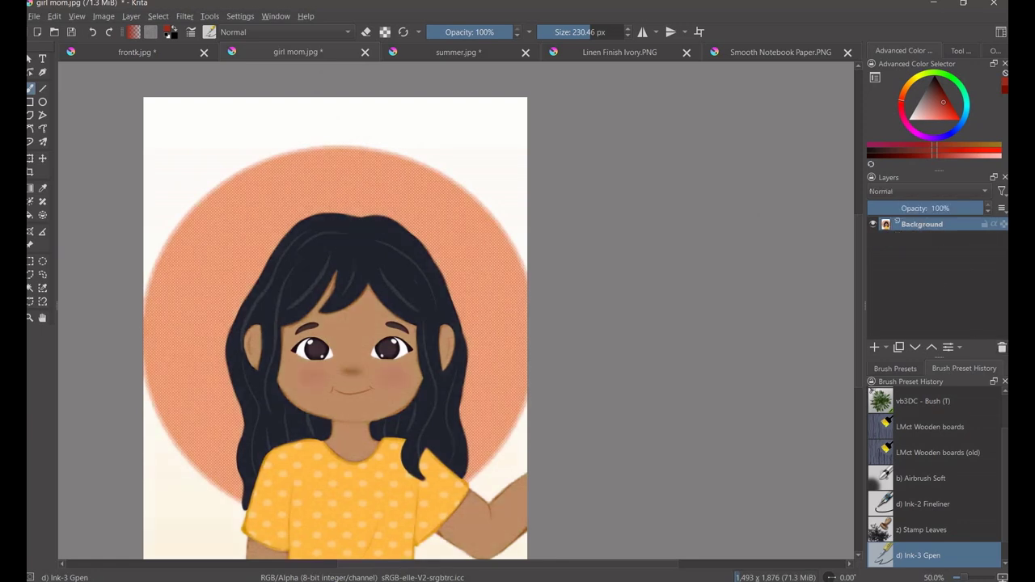
{"action": "left_click", "coordinate": [139, 52]}
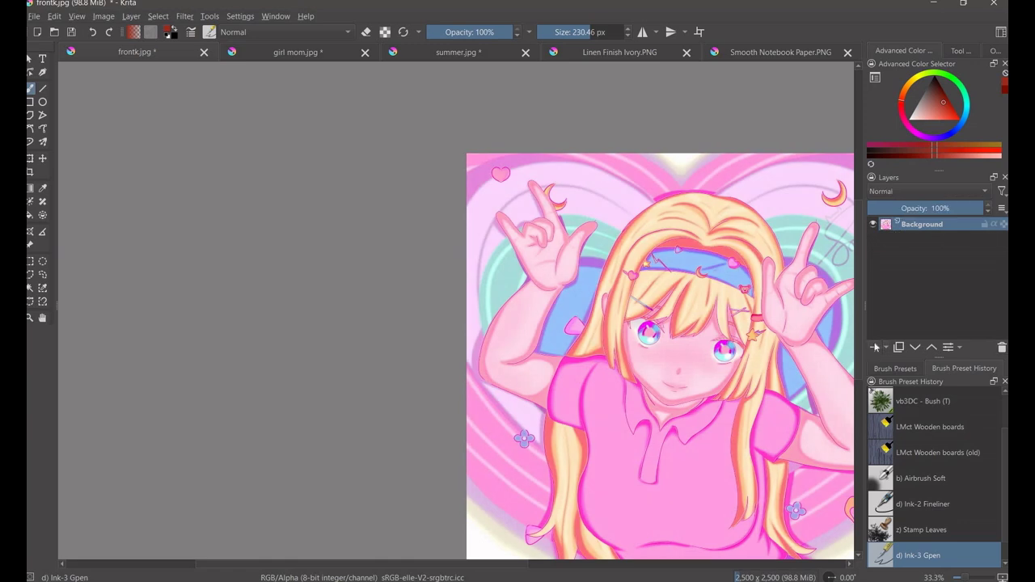
{"action": "left_click", "coordinate": [874, 347]}
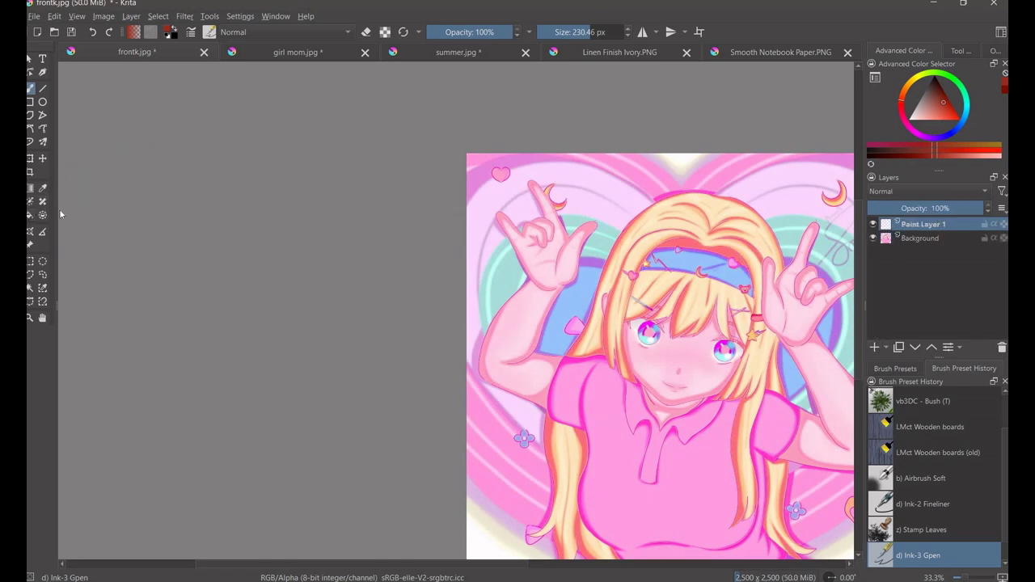
{"action": "left_click", "coordinate": [30, 215]}
{"action": "left_click_drag", "start_coordinate": [921, 129], "coordinate": [925, 90]}
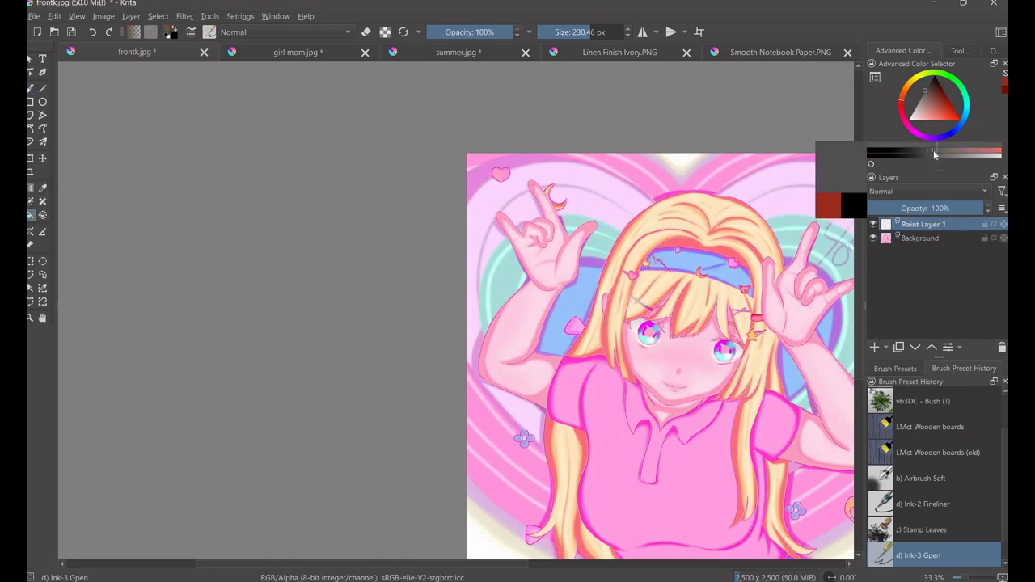
{"action": "left_click", "coordinate": [582, 164]}
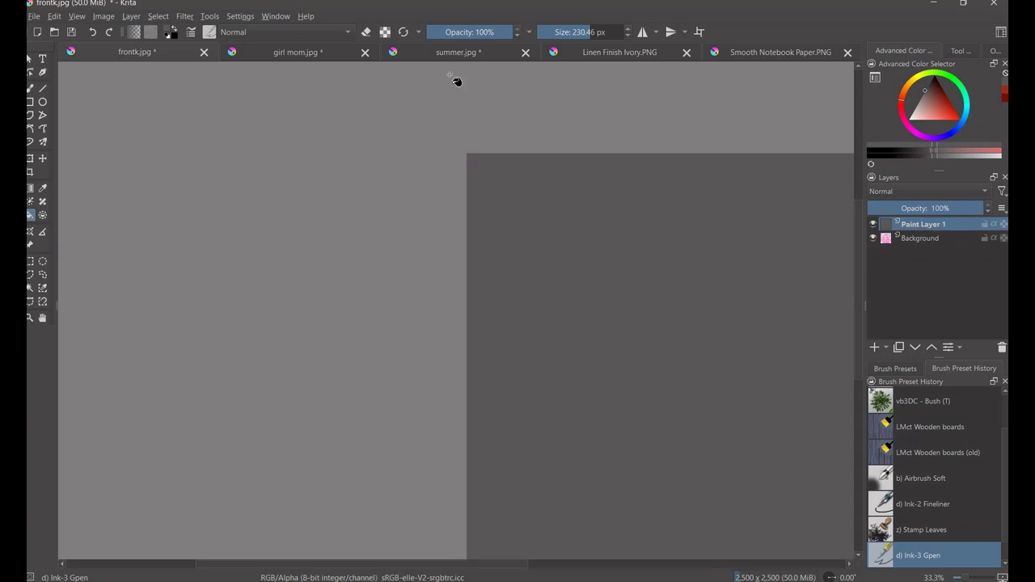
- Apply Random Noise to the grey layer and blend it as Overlay
{"action": "left_click", "coordinate": [184, 16]}
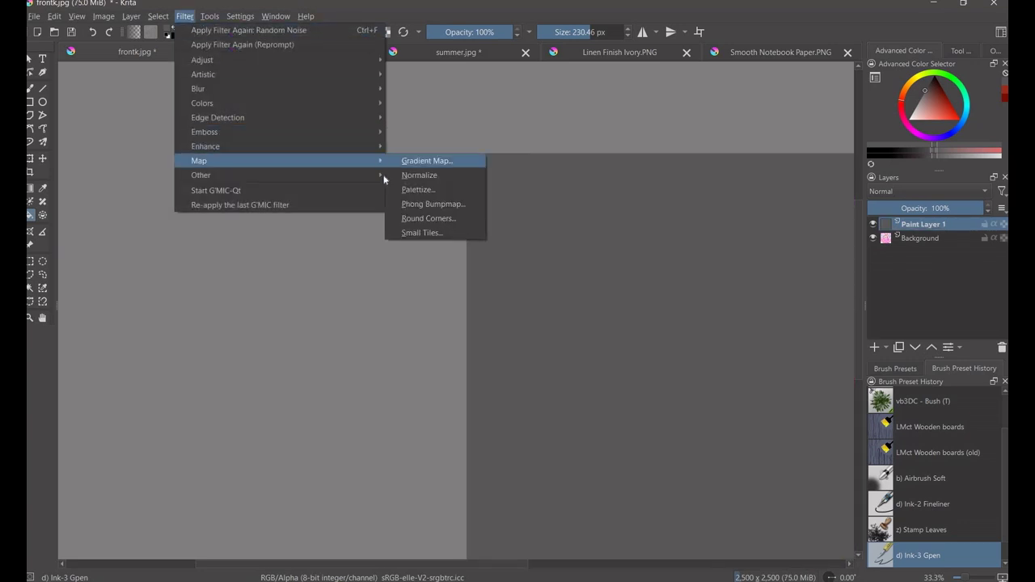
{"action": "mouse_move", "coordinate": [201, 176]}
{"action": "left_click", "coordinate": [425, 176]}
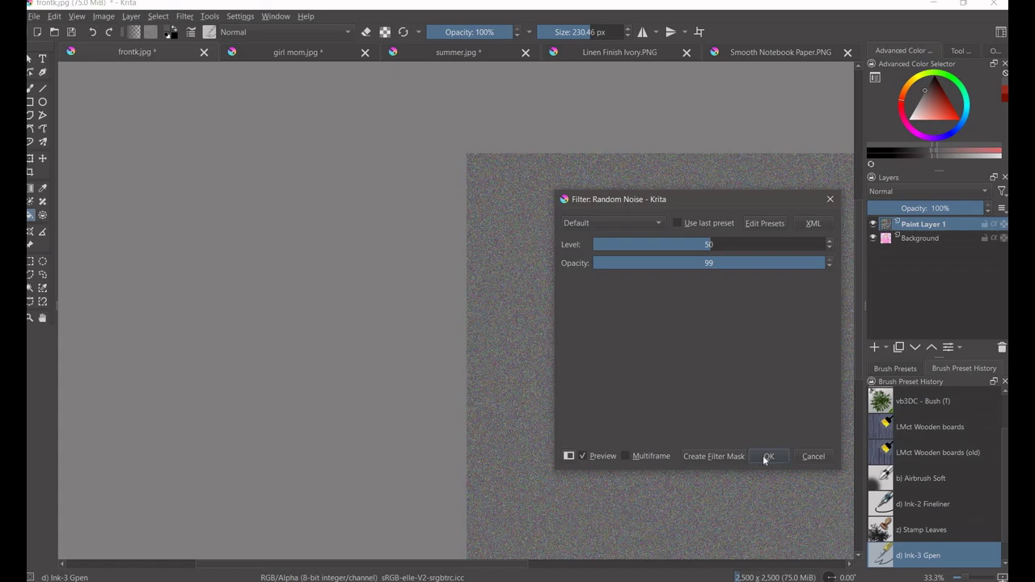
{"action": "left_click", "coordinate": [768, 456]}
{"action": "left_click", "coordinate": [897, 191]}
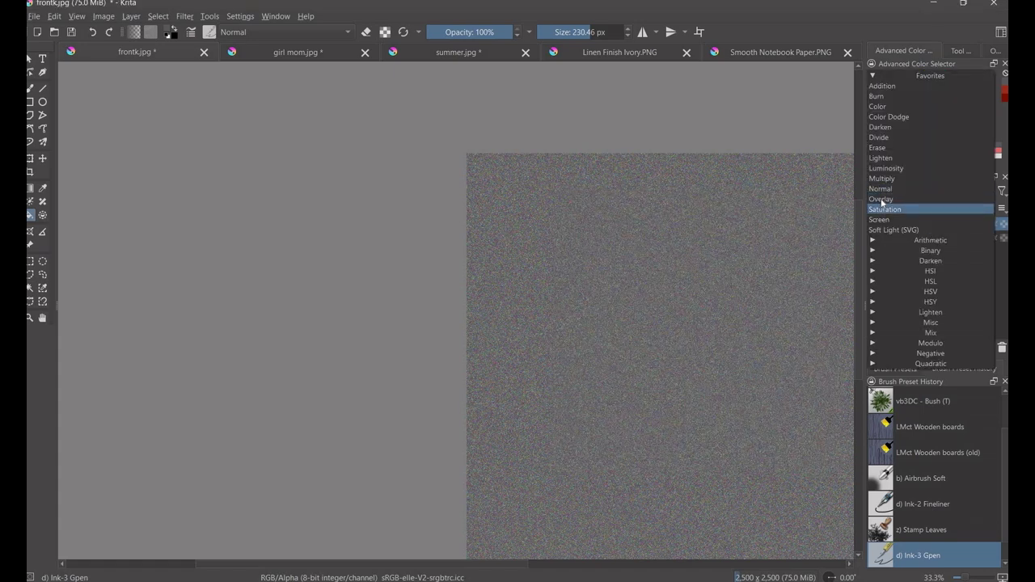
{"action": "left_click", "coordinate": [882, 199]}
- Zoom in to compare the frontk grain overlay on and off, settling on 42% opacity
{"action": "left_click_drag", "start_coordinate": [888, 206], "coordinate": [893, 208]}
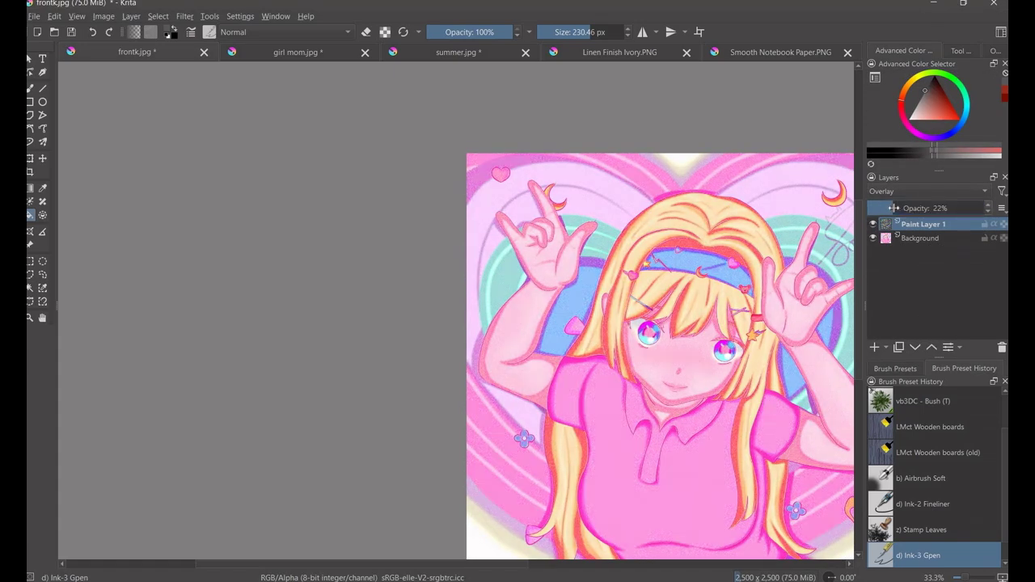
{"action": "left_click", "coordinate": [873, 225]}
{"action": "left_click", "coordinate": [873, 225]}
{"action": "key", "text": "plus"}
{"action": "key", "text": "plus"}
{"action": "key", "text": "plus"}
{"action": "key", "text": "plus"}
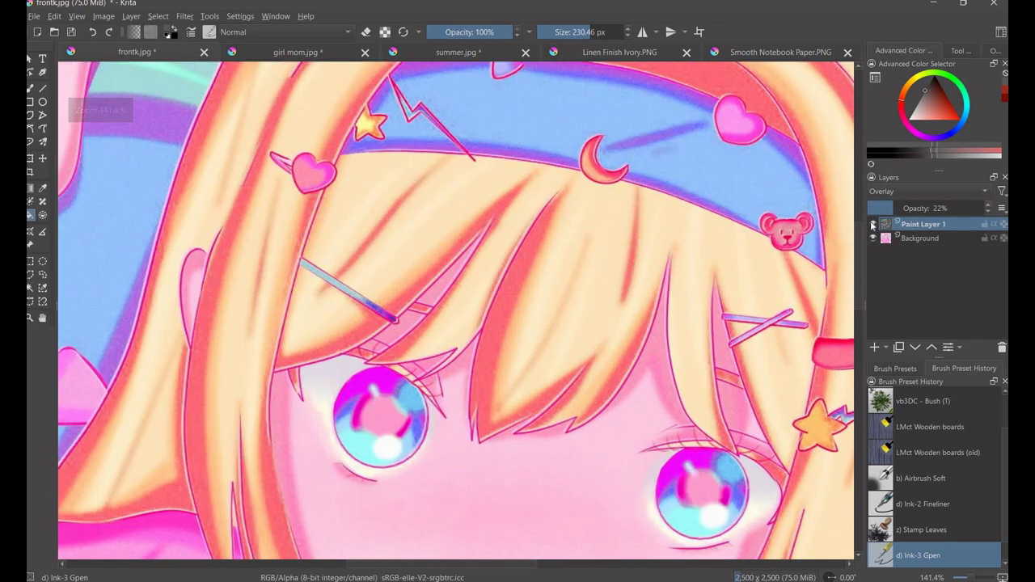
{"action": "left_click", "coordinate": [873, 226]}
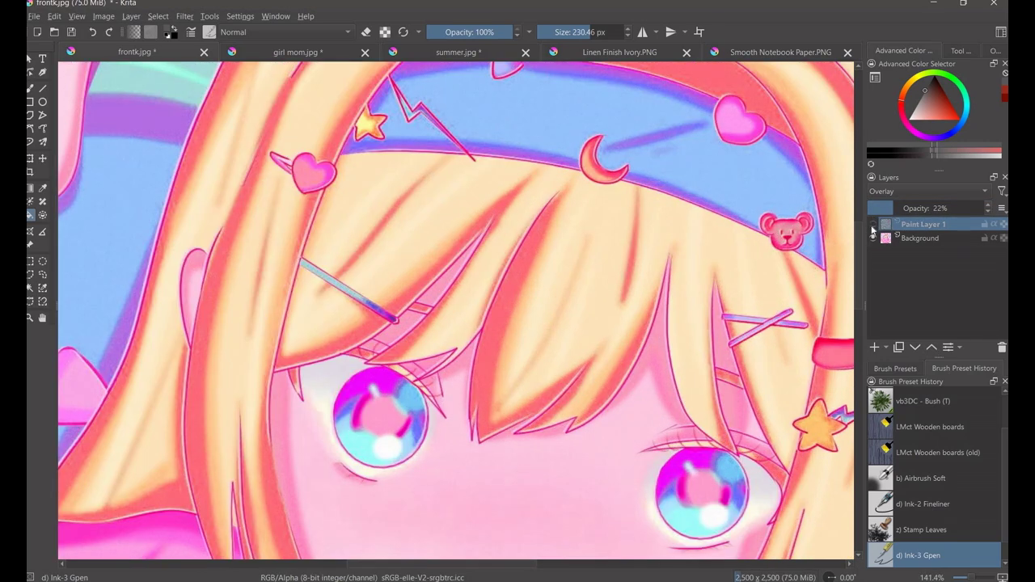
{"action": "left_click", "coordinate": [915, 208]}
{"action": "scroll", "coordinate": [674, 365], "scroll_direction": "down", "scroll_amount": 1}
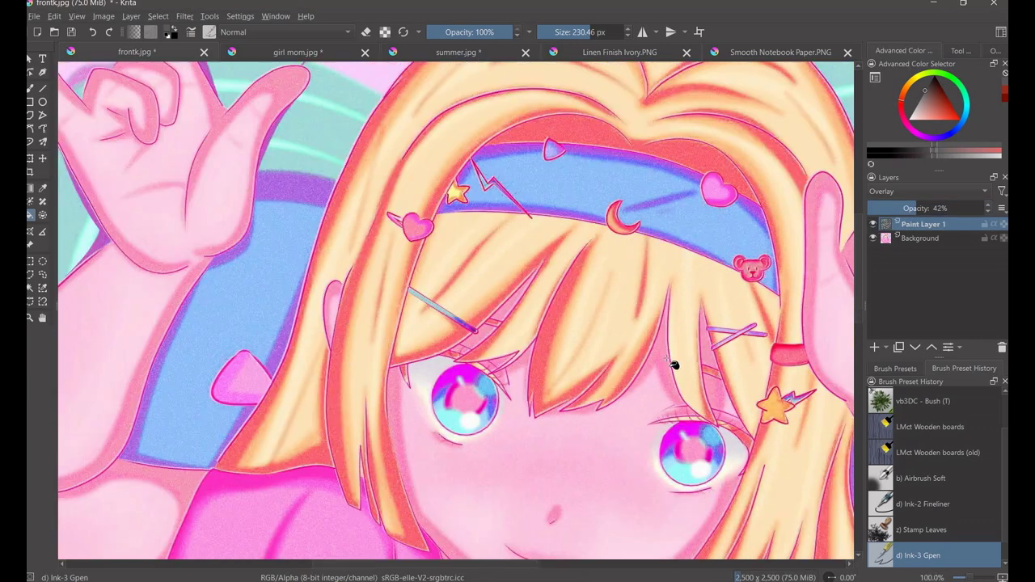
{"action": "scroll", "coordinate": [674, 365], "scroll_direction": "down", "scroll_amount": 3}
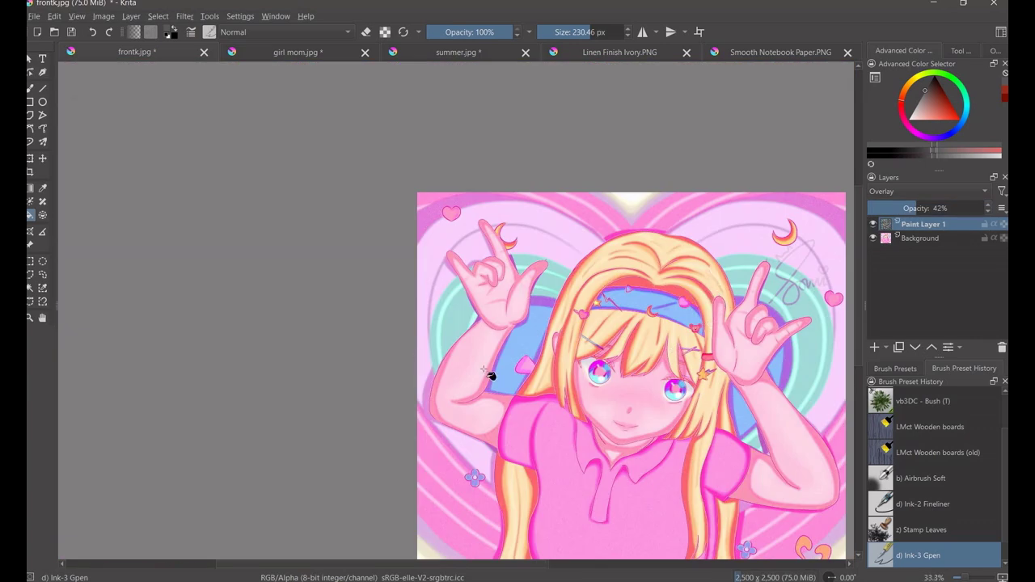